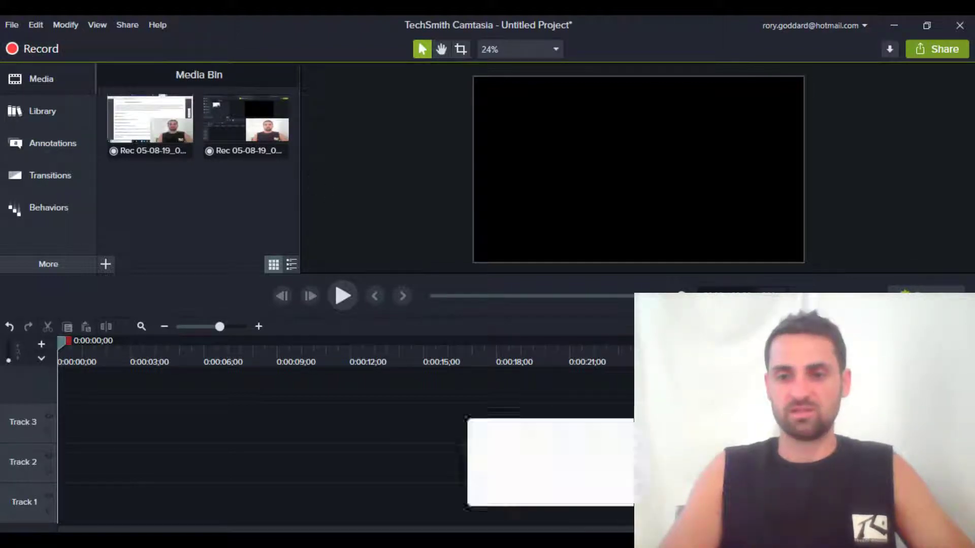
- Move the new recording's clips to the start of the timeline
{"action": "left_click_drag", "start_coordinate": [746, 440], "coordinate": [210, 435]}
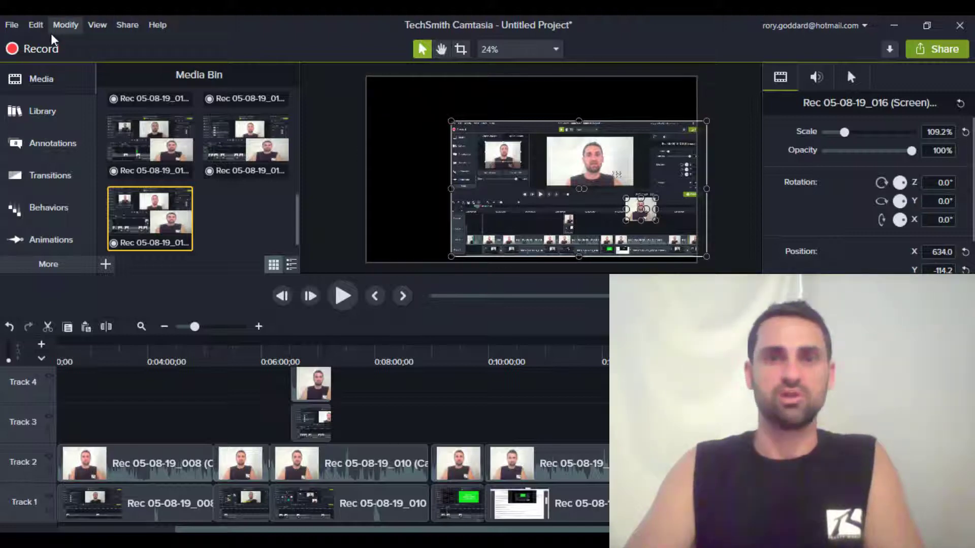
- Set the default canvas dimensions to 1080p HD (1920x1080) in the project preferences
{"action": "left_click", "coordinate": [36, 27]}
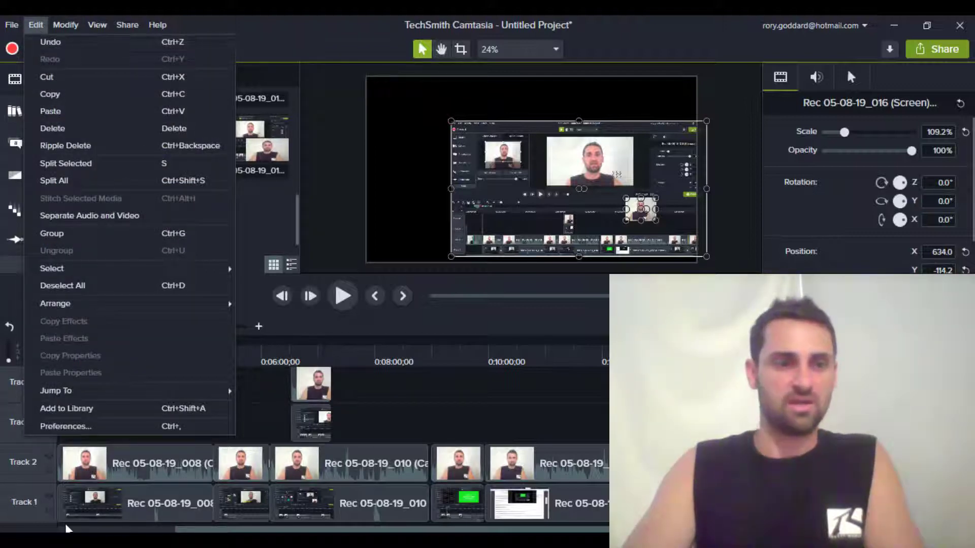
{"action": "left_click", "coordinate": [63, 435]}
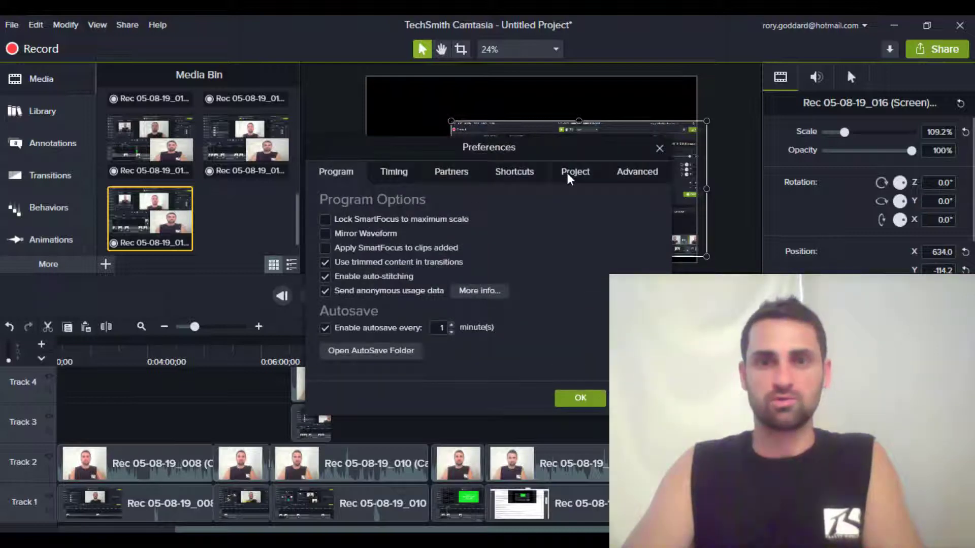
{"action": "left_click", "coordinate": [568, 175]}
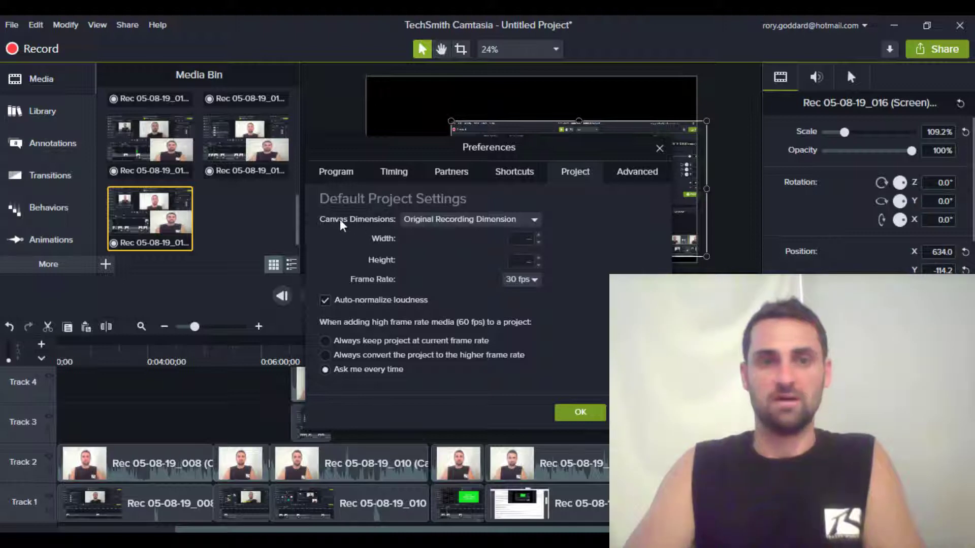
{"action": "left_click", "coordinate": [534, 222]}
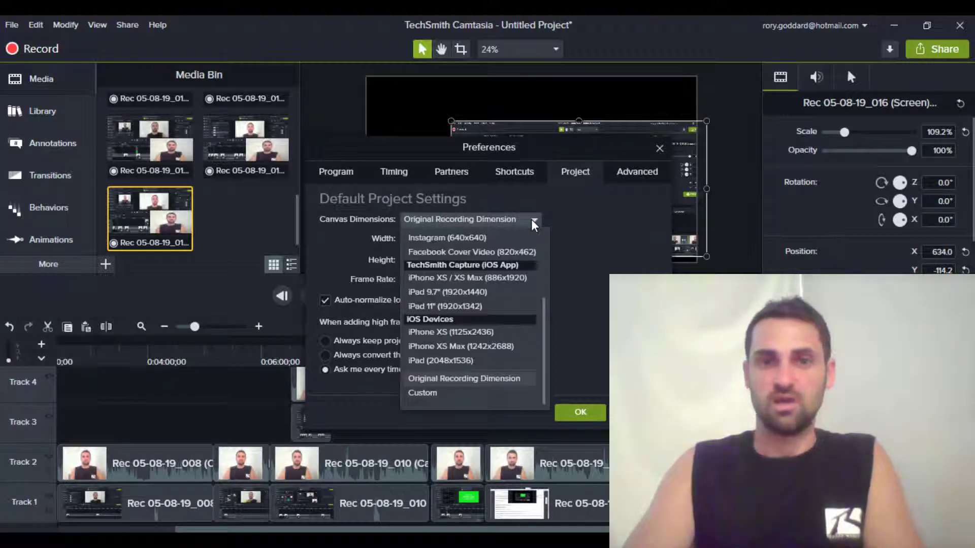
{"action": "scroll", "coordinate": [543, 256], "scroll_direction": "up", "scroll_amount": 3}
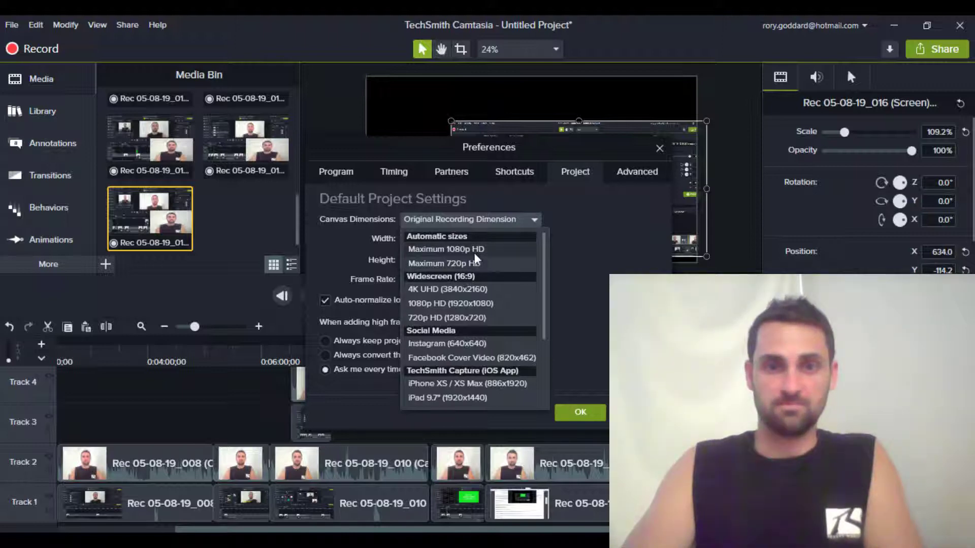
{"action": "left_click", "coordinate": [463, 303]}
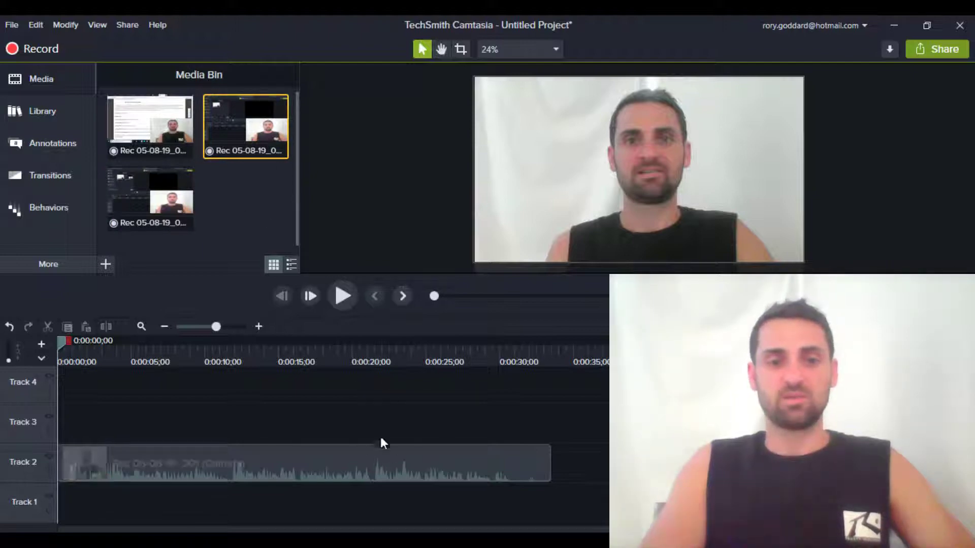
- Append the second Media Bin recording to Tracks 1 and 2 directly after the first camera clip
{"action": "mouse_move", "coordinate": [453, 469]}
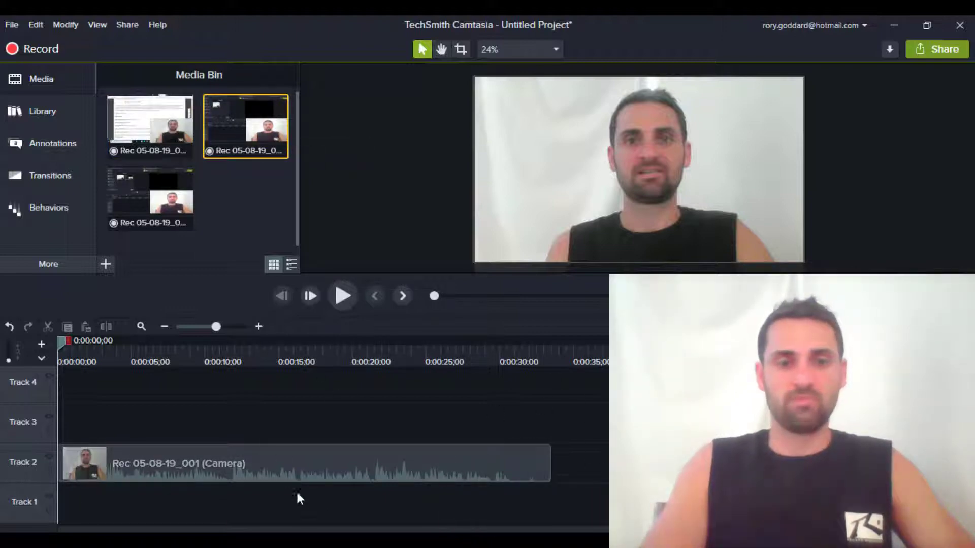
{"action": "mouse_move", "coordinate": [248, 448]}
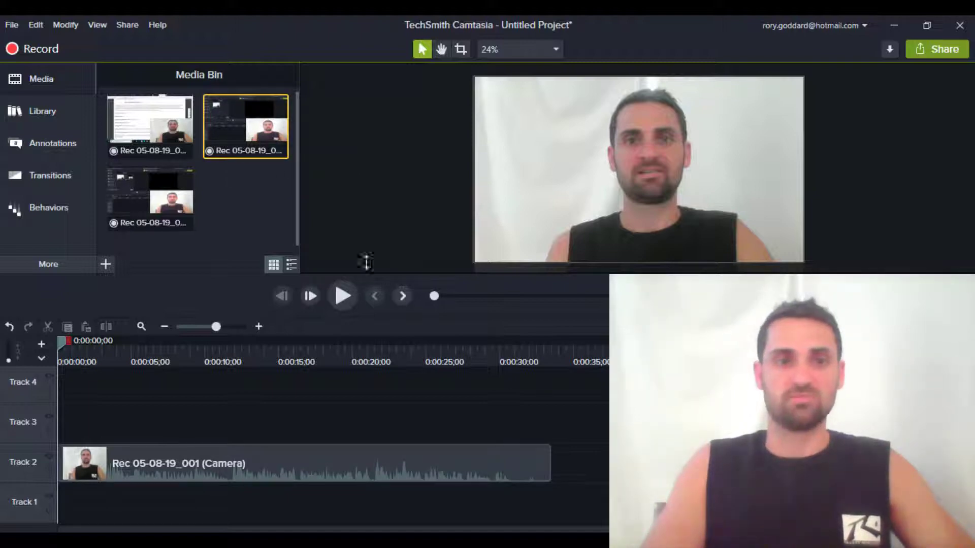
{"action": "left_click_drag", "start_coordinate": [235, 115], "coordinate": [558, 488]}
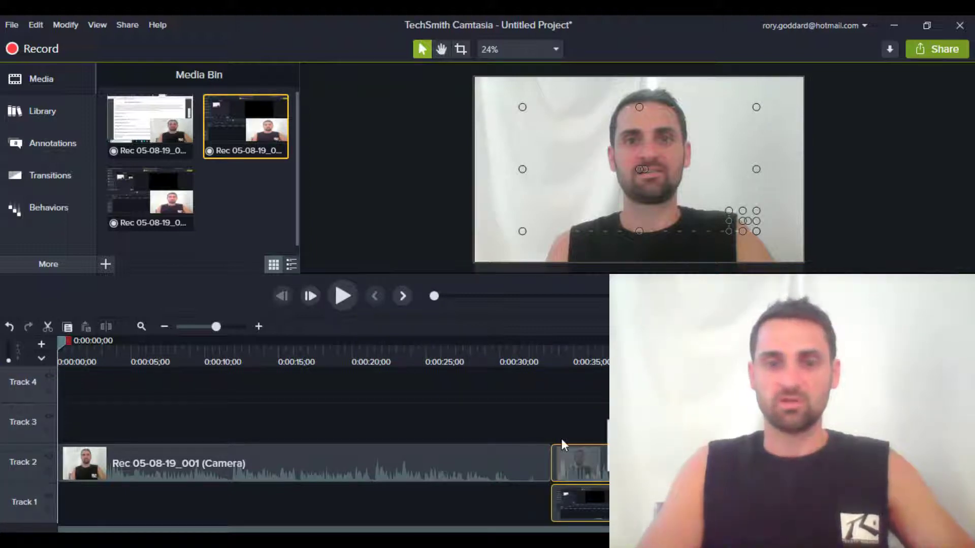
- Move the playhead to about 0:00:34 and delete the added recording's screen clip from Track 1
{"action": "left_click_drag", "start_coordinate": [59, 340], "coordinate": [560, 362]}
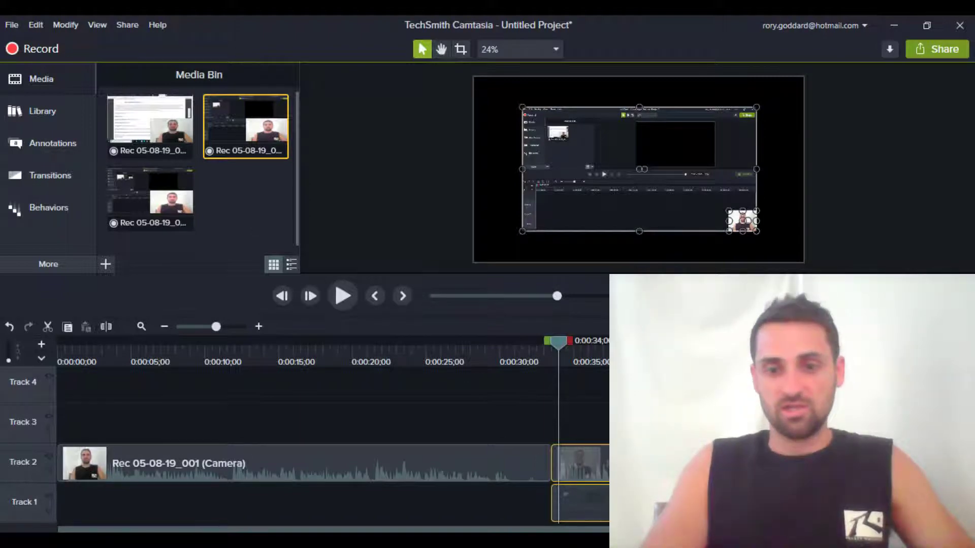
{"action": "left_click", "coordinate": [580, 503]}
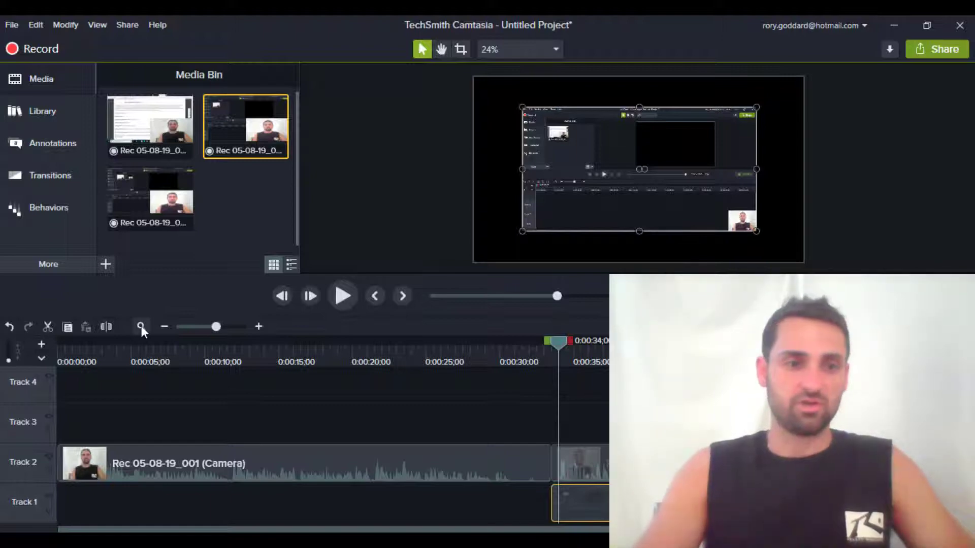
{"action": "key", "text": "Delete"}
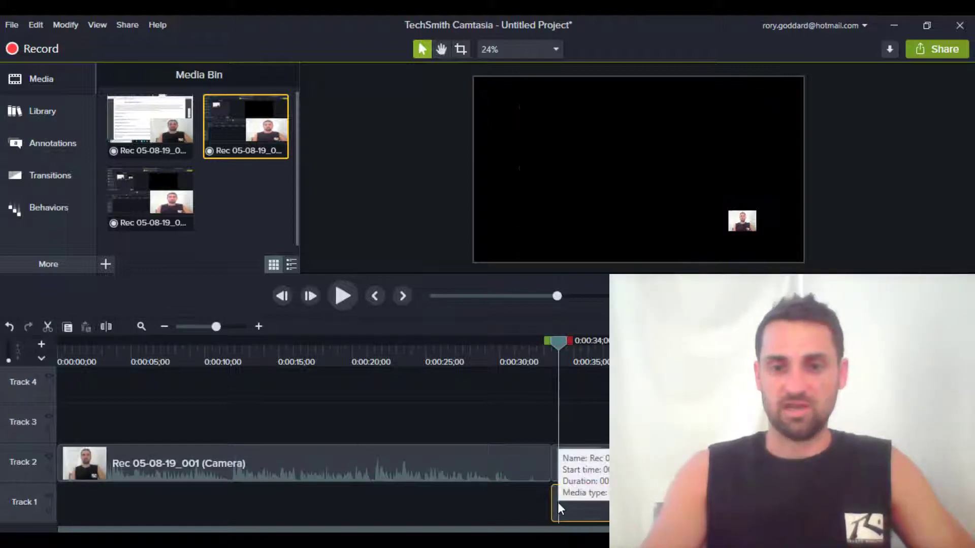
- Enlarge the second recording's small camera picture to fill the entire canvas
{"action": "left_click", "coordinate": [731, 219]}
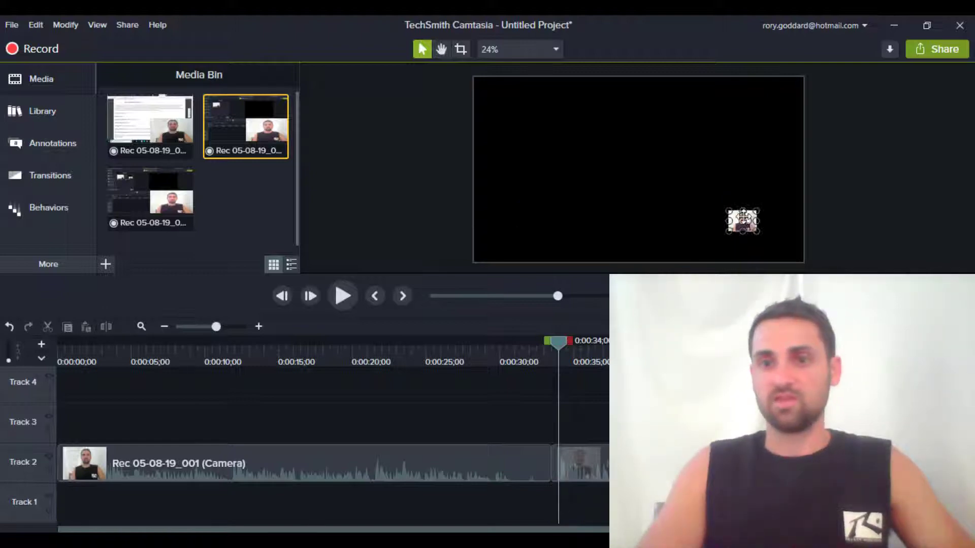
{"action": "left_click_drag", "start_coordinate": [725, 220], "coordinate": [473, 218]}
{"action": "left_click_drag", "start_coordinate": [756, 221], "coordinate": [804, 220]}
{"action": "left_click_drag", "start_coordinate": [673, 213], "coordinate": [671, 195]}
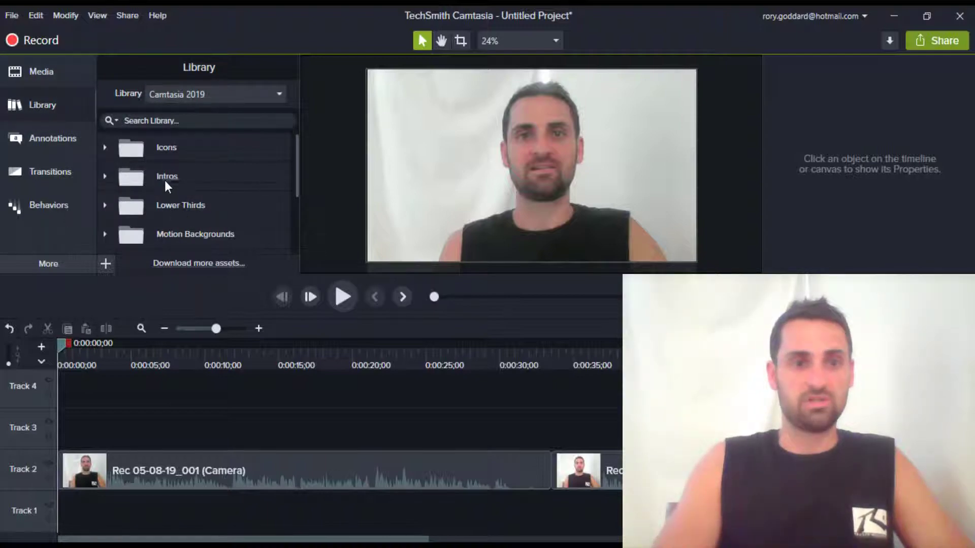
- Browse the library's Lower Thirds assets and preview the Crossing template
{"action": "left_click_drag", "start_coordinate": [296, 193], "coordinate": [292, 248]}
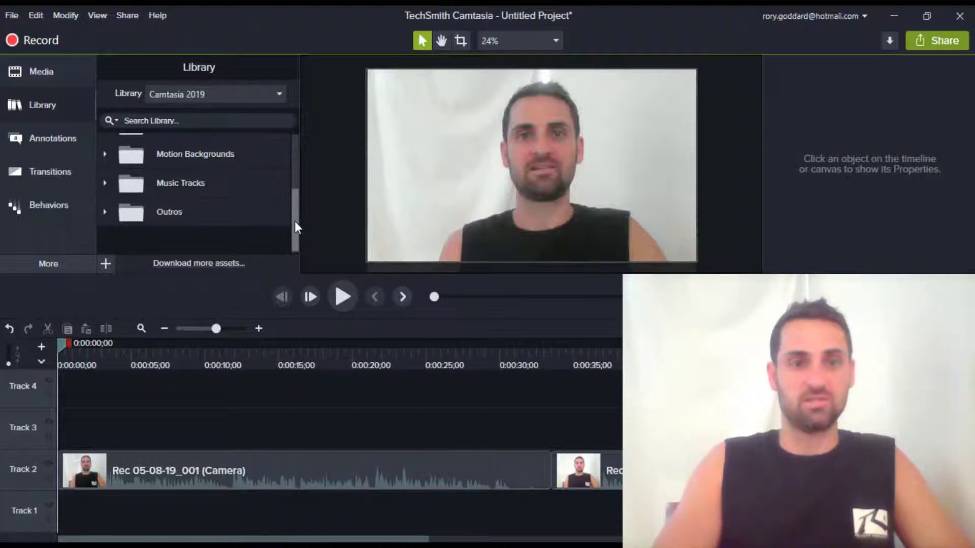
{"action": "left_click_drag", "start_coordinate": [294, 221], "coordinate": [295, 189]}
{"action": "left_click", "coordinate": [105, 173]}
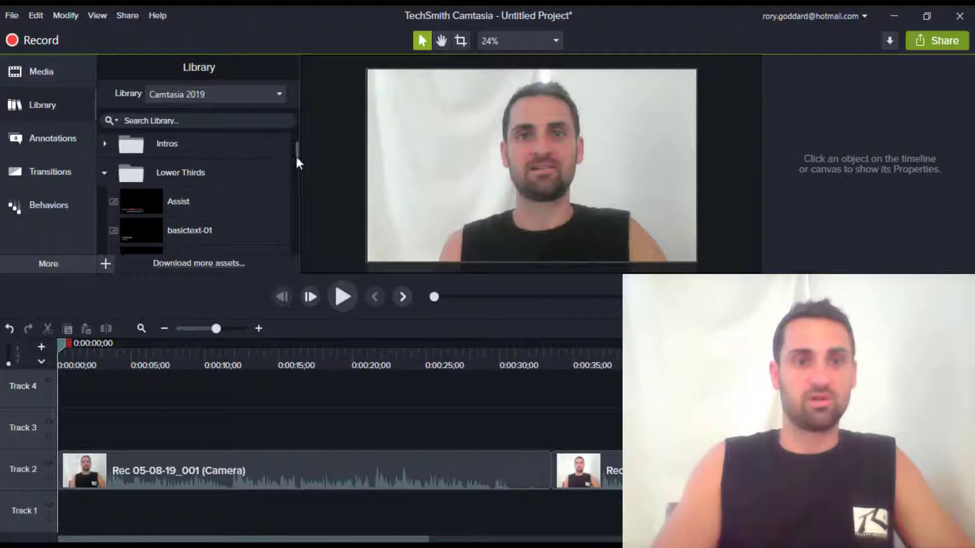
{"action": "left_click_drag", "start_coordinate": [296, 153], "coordinate": [297, 163]}
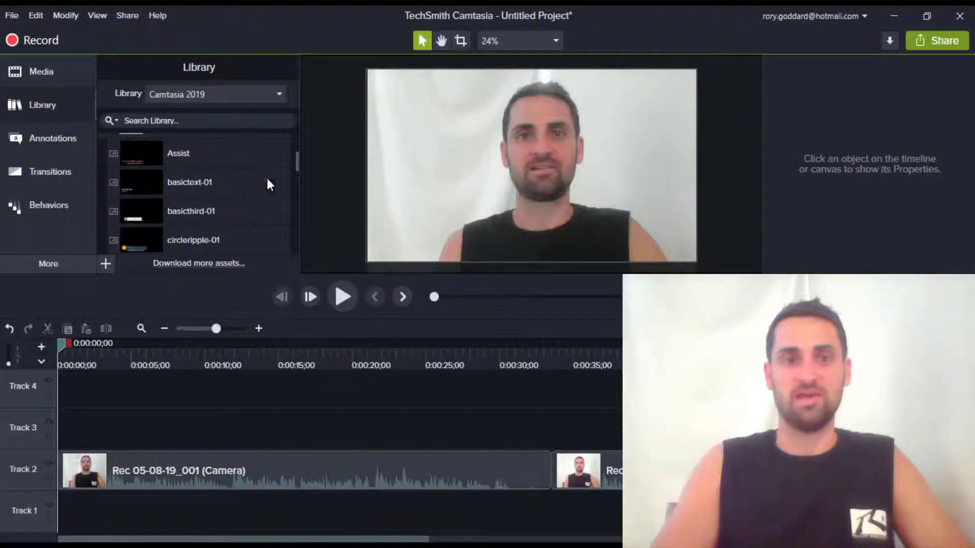
{"action": "left_click_drag", "start_coordinate": [296, 163], "coordinate": [295, 184]}
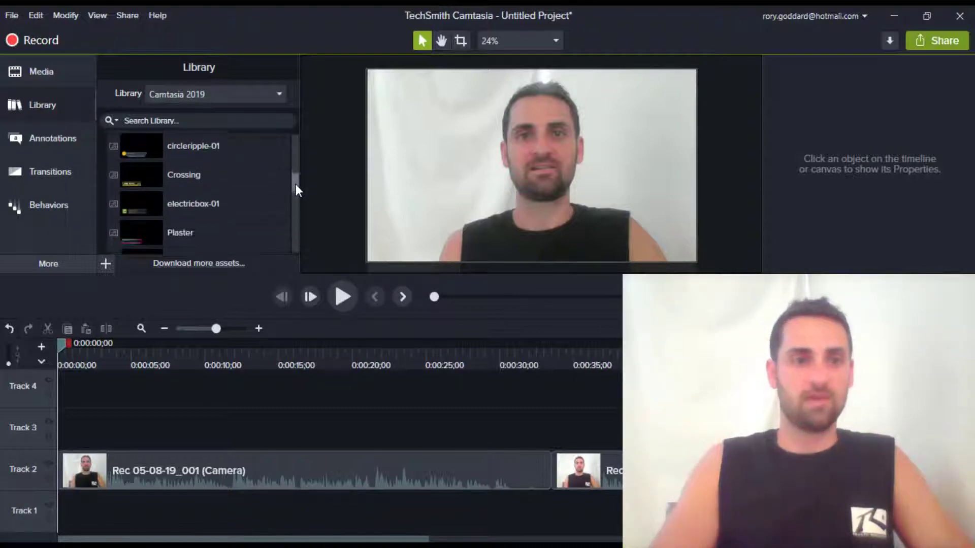
{"action": "double_click", "coordinate": [174, 170]}
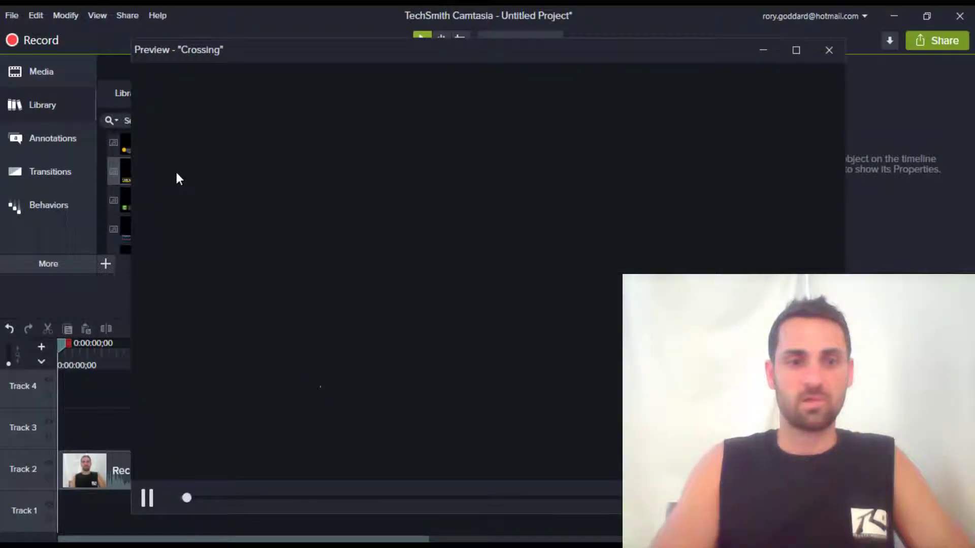
{"action": "left_click", "coordinate": [833, 47]}
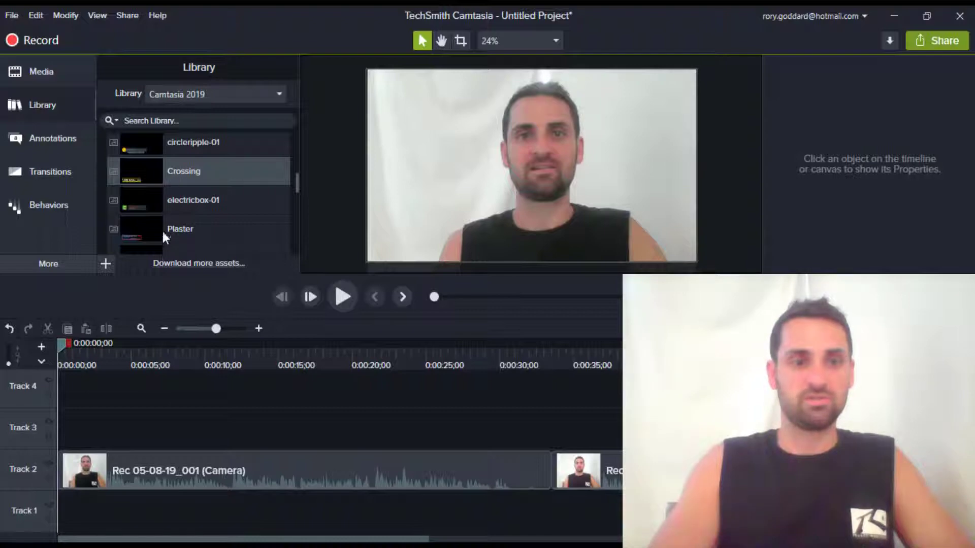
- Add the Crossing lower third to Track 3 at the very start of the timeline
{"action": "left_click_drag", "start_coordinate": [162, 231], "coordinate": [99, 432]}
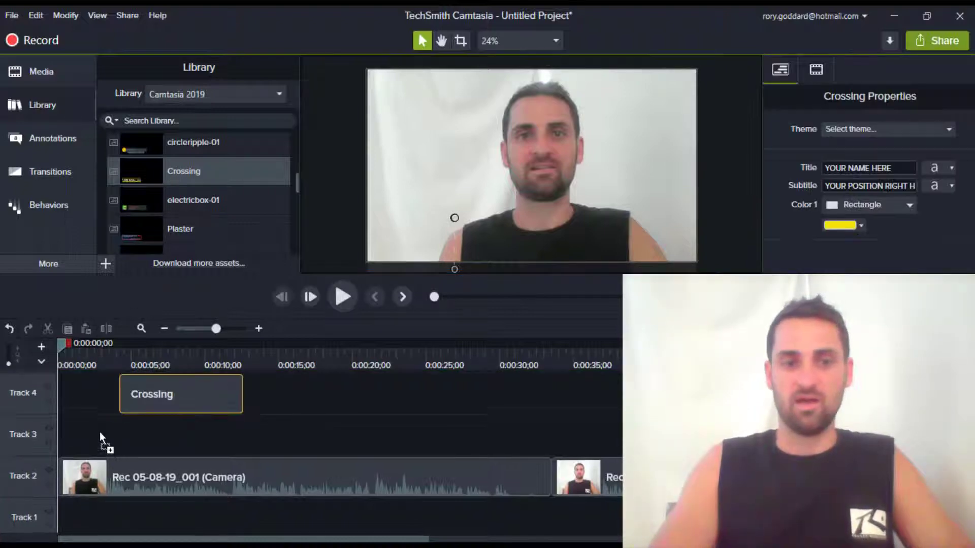
{"action": "left_click_drag", "start_coordinate": [176, 404], "coordinate": [91, 447]}
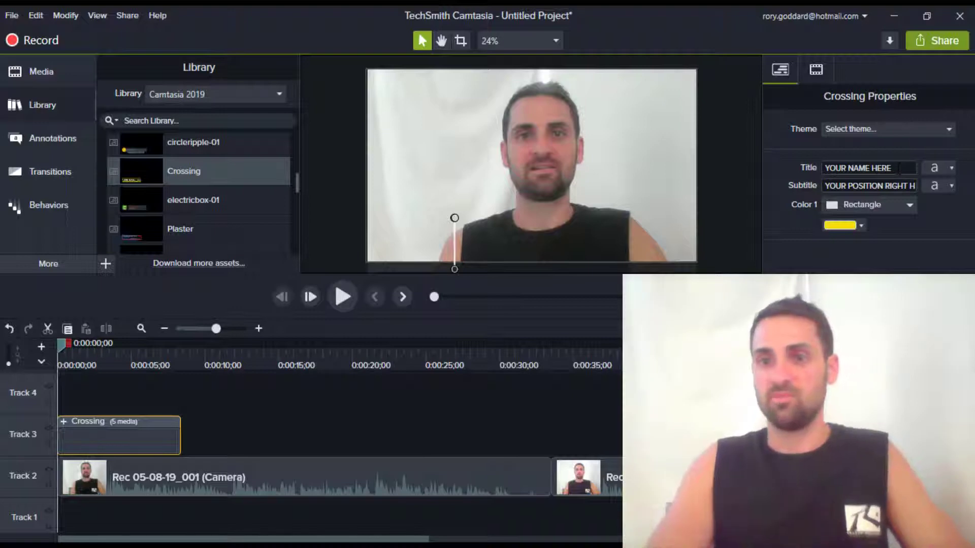
- Set the lower third's title to the presenter's full name and its subtitle to the presenter's website address
{"action": "left_click_drag", "start_coordinate": [897, 164], "coordinate": [813, 169]}
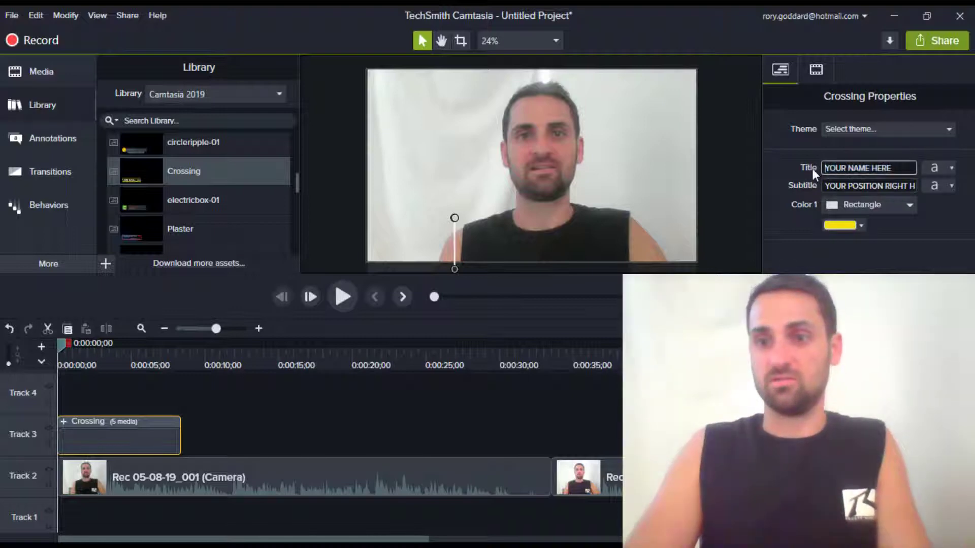
{"action": "type", "text": "R"}
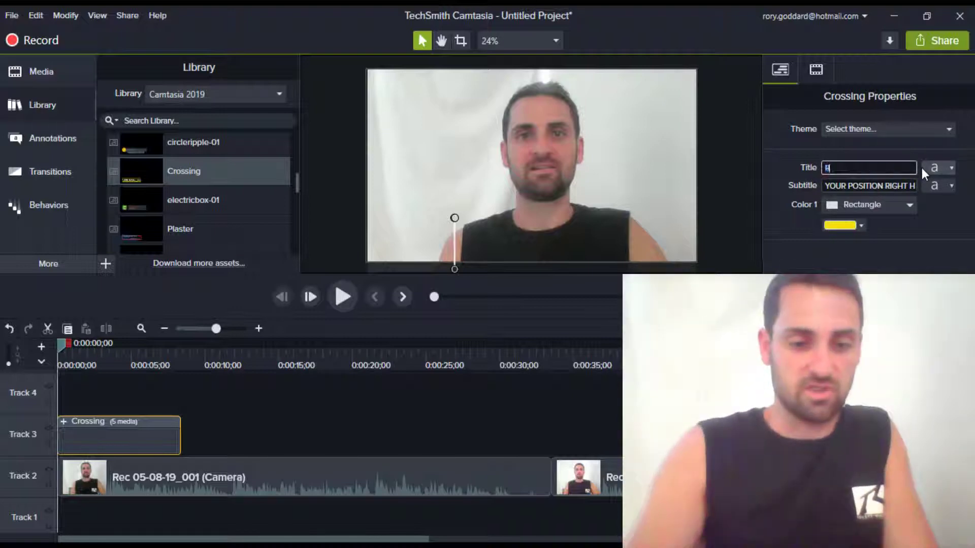
{"action": "type", "text": "OR"}
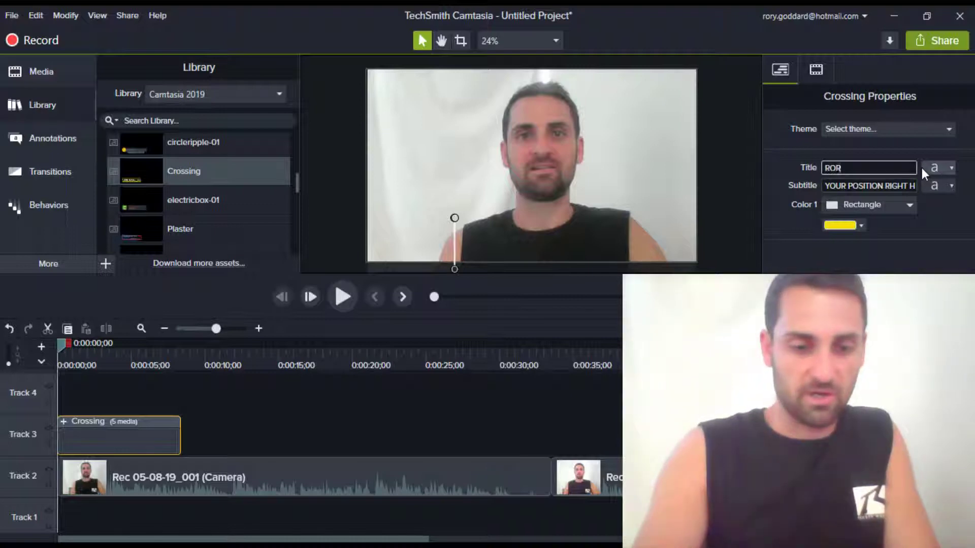
{"action": "type", "text": "Y GODDARD"}
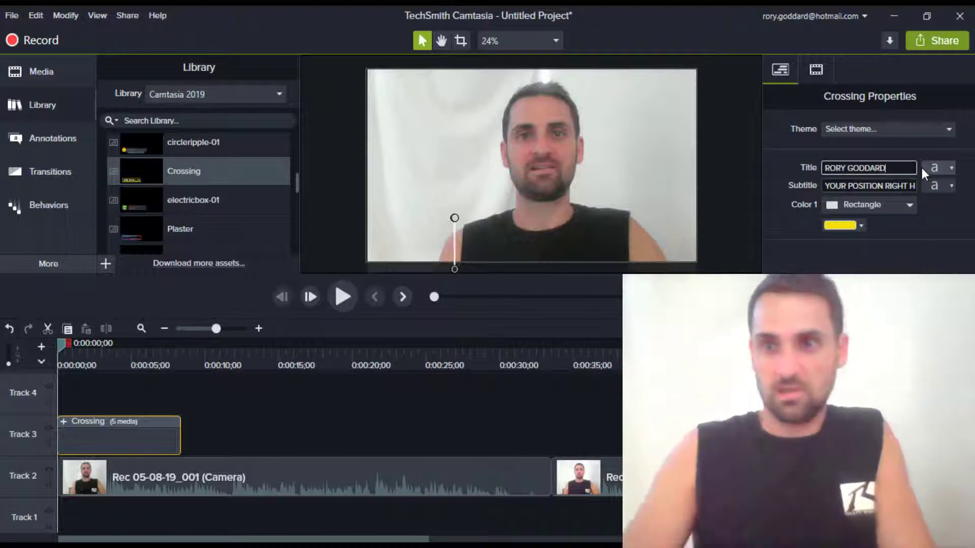
{"action": "left_click", "coordinate": [879, 185]}
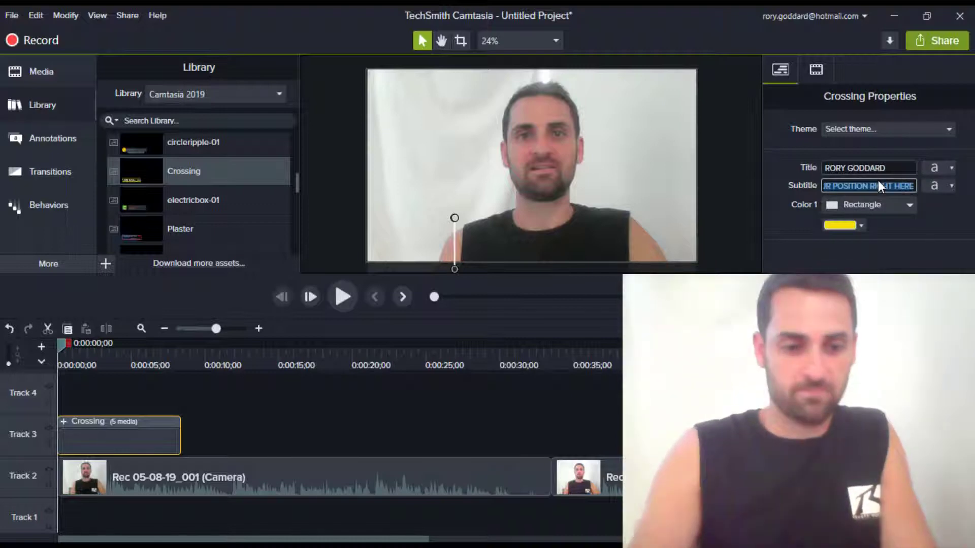
{"action": "type", "text": "www.rorygoddardmentoring.com"}
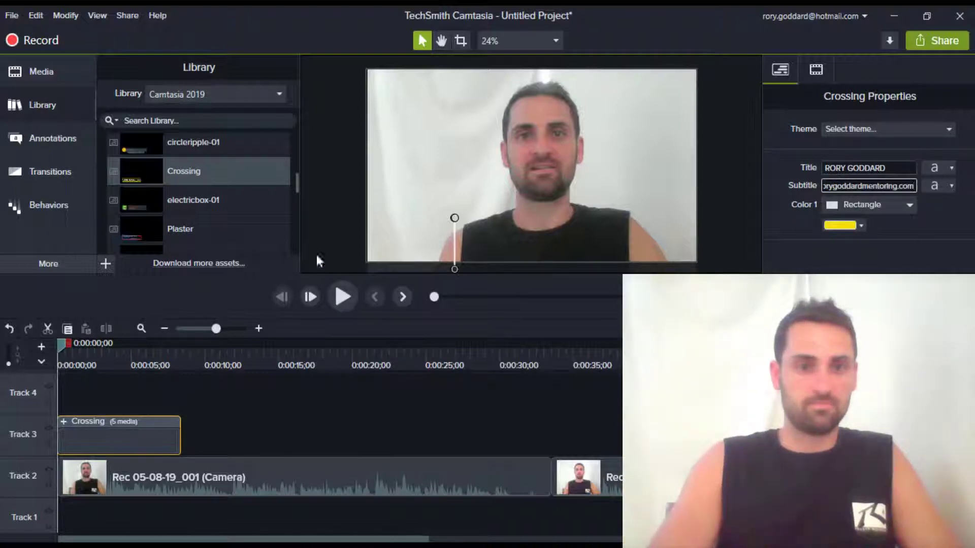
- Play the lower third over the camera video and shorten the Crossing clip to a duration of 00:00:06;25
{"action": "left_click", "coordinate": [339, 297]}
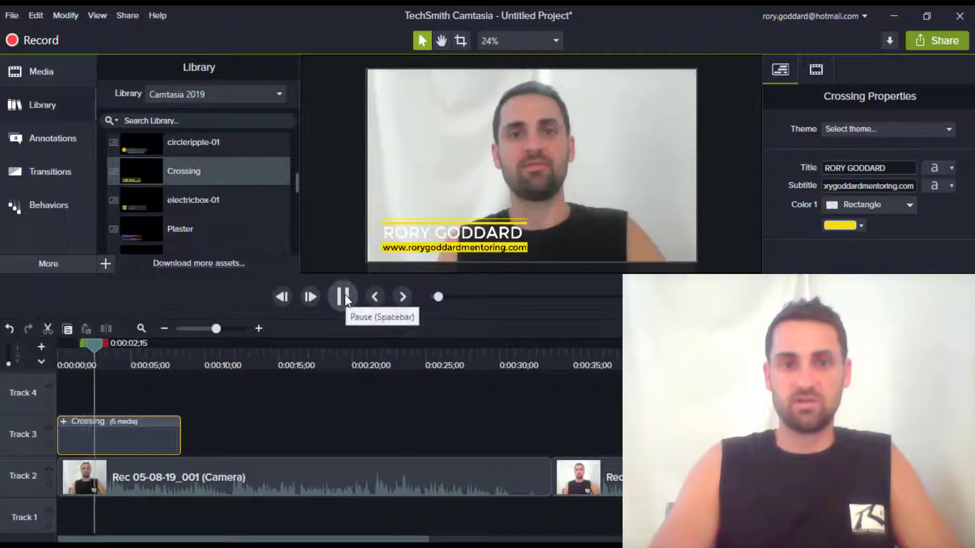
{"action": "left_click", "coordinate": [344, 297]}
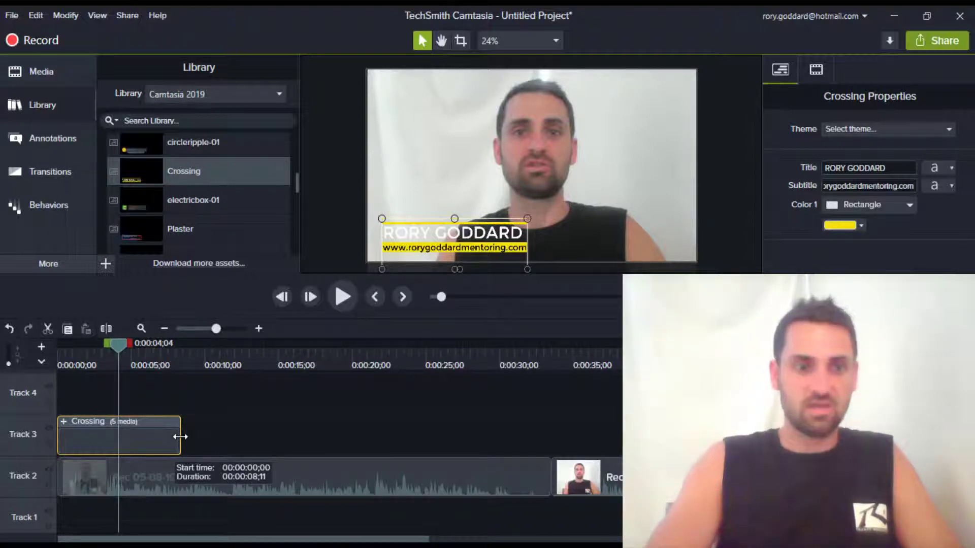
{"action": "left_click_drag", "start_coordinate": [180, 437], "coordinate": [157, 437]}
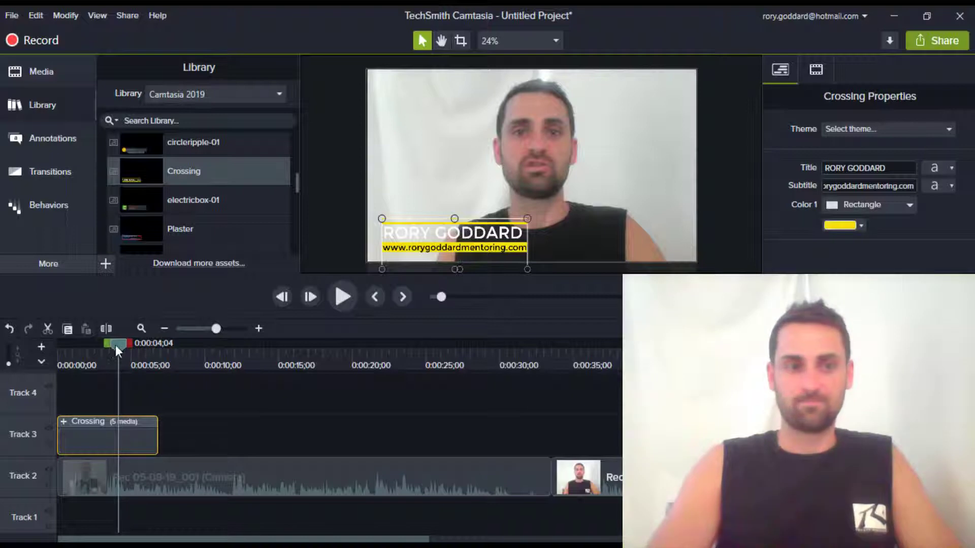
{"action": "left_click_drag", "start_coordinate": [116, 348], "coordinate": [81, 353]}
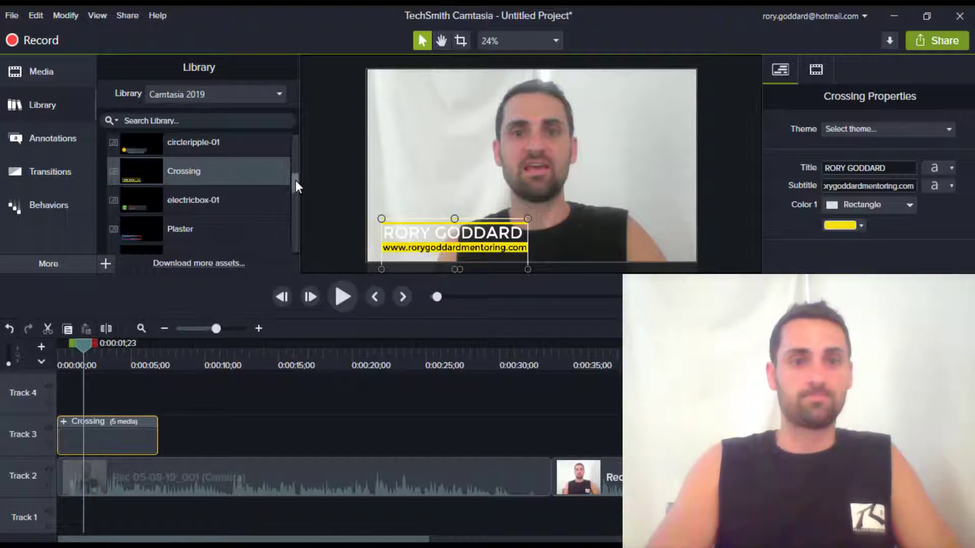
- Collapse the library's Lower Thirds folder and keep the Crossing clip at the start of Track 3
{"action": "left_click_drag", "start_coordinate": [295, 181], "coordinate": [296, 145]}
{"action": "left_click", "coordinate": [105, 205]}
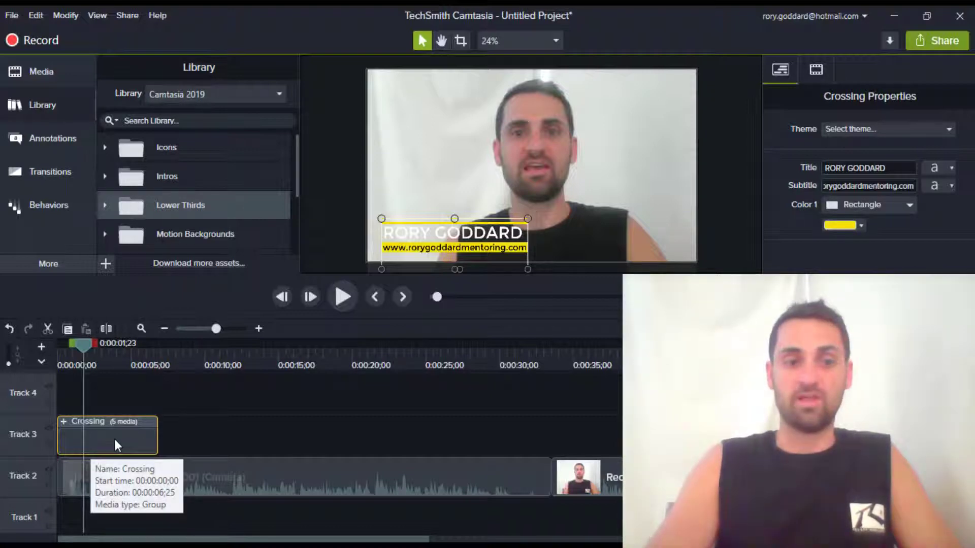
{"action": "left_click_drag", "start_coordinate": [115, 440], "coordinate": [75, 436]}
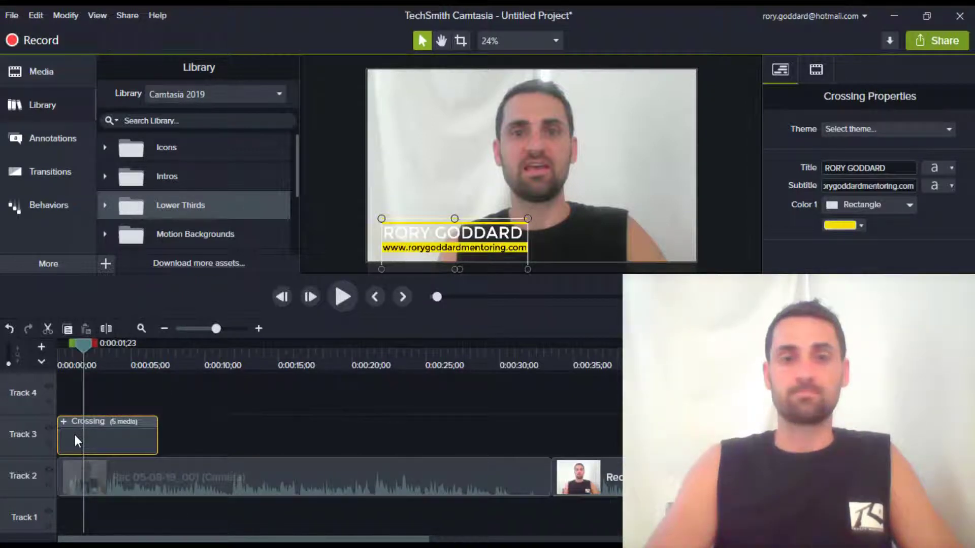
- Try moving the first camera clip up to Track 3 behind the Crossing clip, and return it to the start of Track 2
{"action": "left_click_drag", "start_coordinate": [116, 471], "coordinate": [215, 428]}
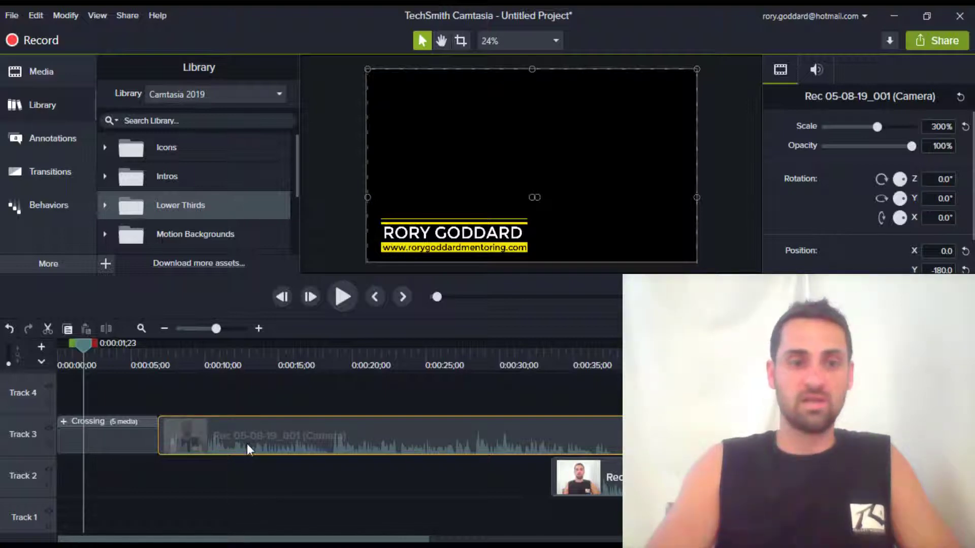
{"action": "left_click_drag", "start_coordinate": [247, 443], "coordinate": [93, 469]}
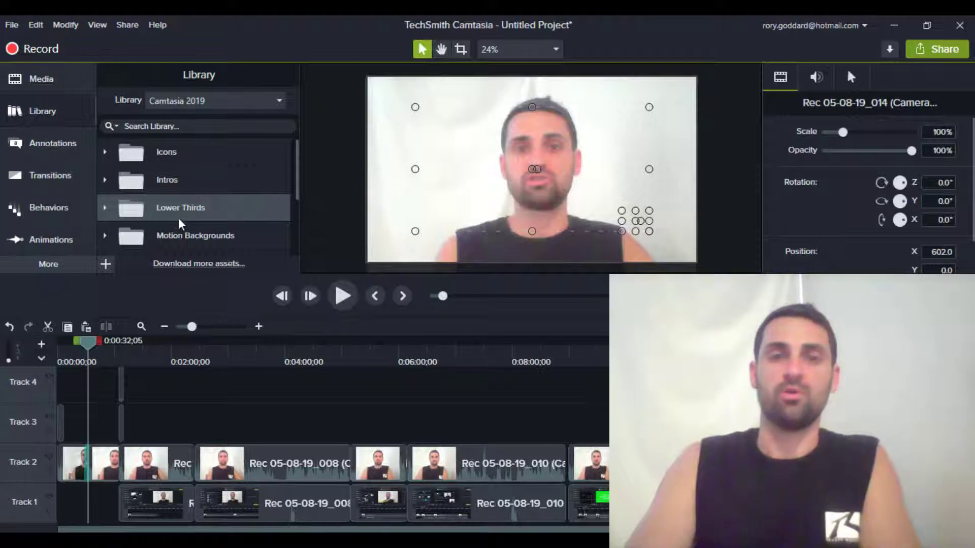
- Look through the library folders and the callout, arrow, shape, blur, sketch motion and keystroke annotation categories
{"action": "left_click_drag", "start_coordinate": [298, 181], "coordinate": [296, 189]}
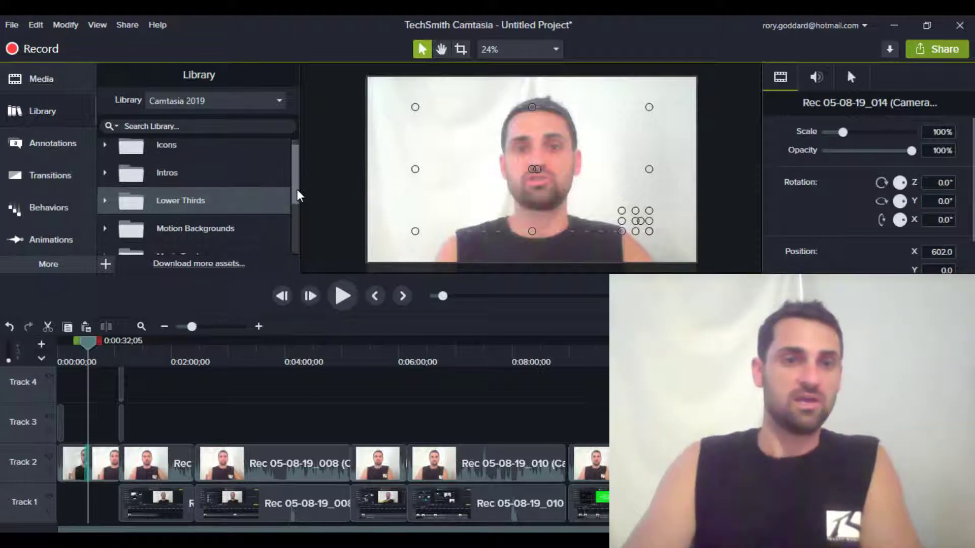
{"action": "scroll", "coordinate": [291, 216], "scroll_direction": "down", "scroll_amount": 2}
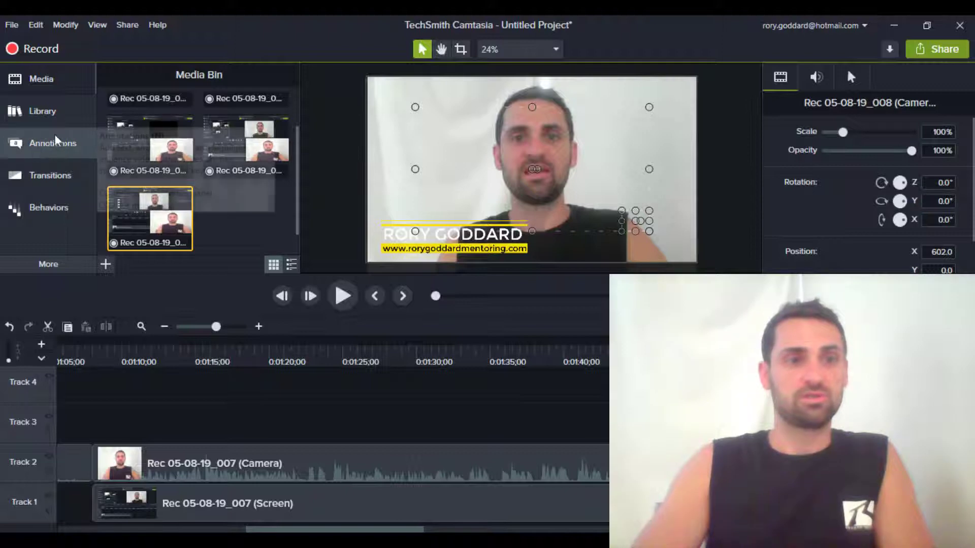
{"action": "left_click", "coordinate": [47, 146]}
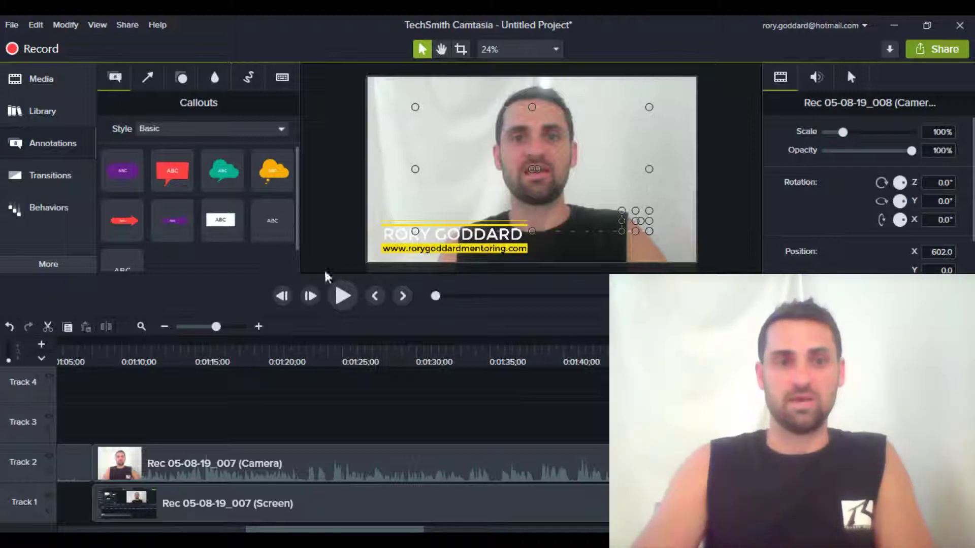
{"action": "left_click", "coordinate": [149, 79]}
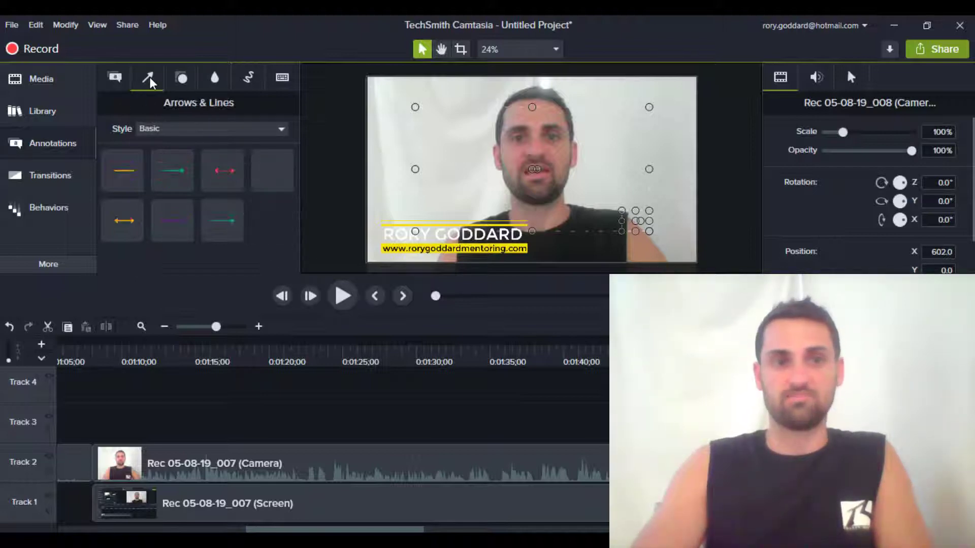
{"action": "left_click", "coordinate": [180, 82]}
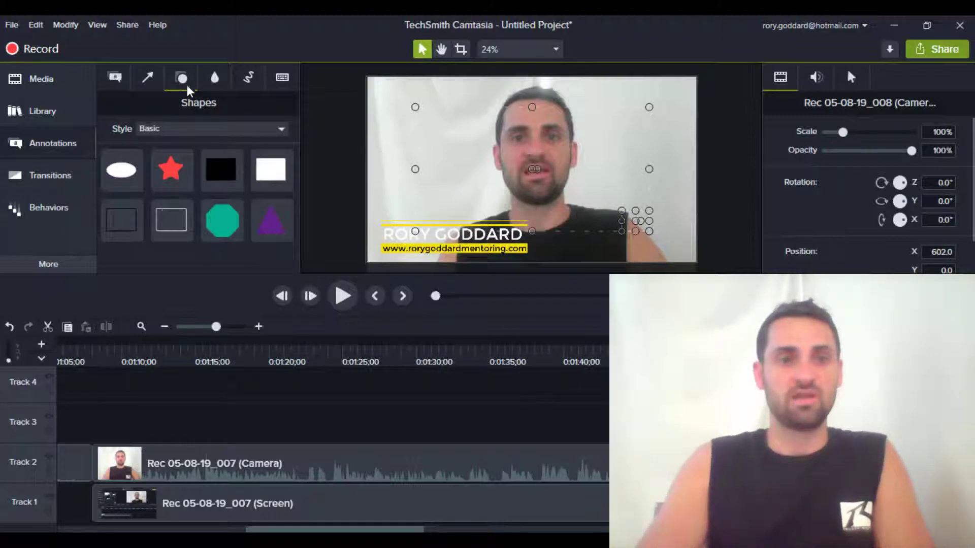
{"action": "left_click", "coordinate": [214, 81]}
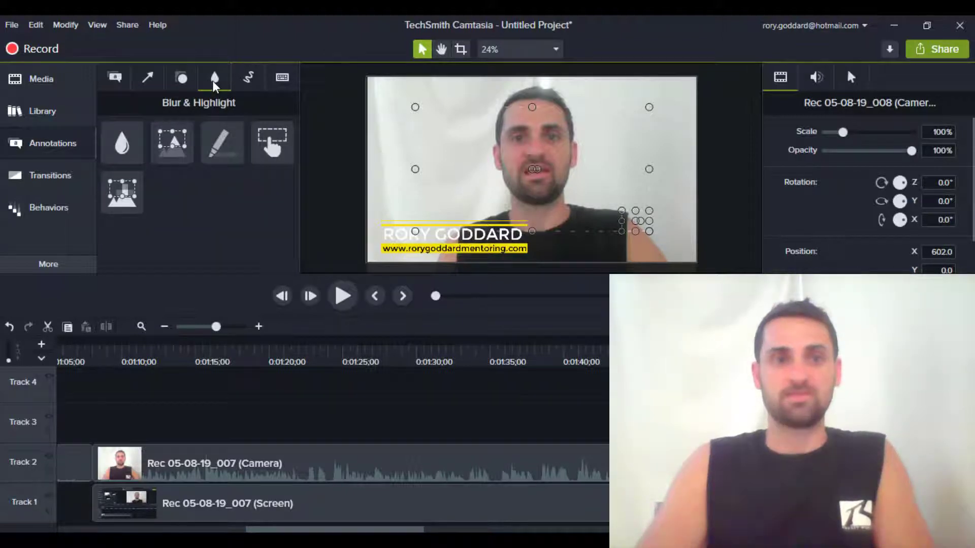
{"action": "left_click", "coordinate": [247, 81]}
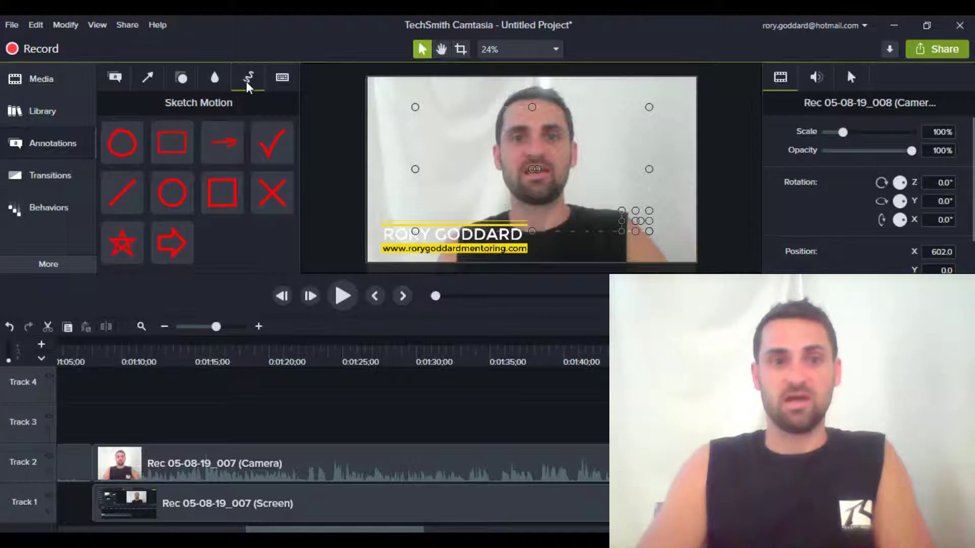
{"action": "left_click", "coordinate": [282, 80]}
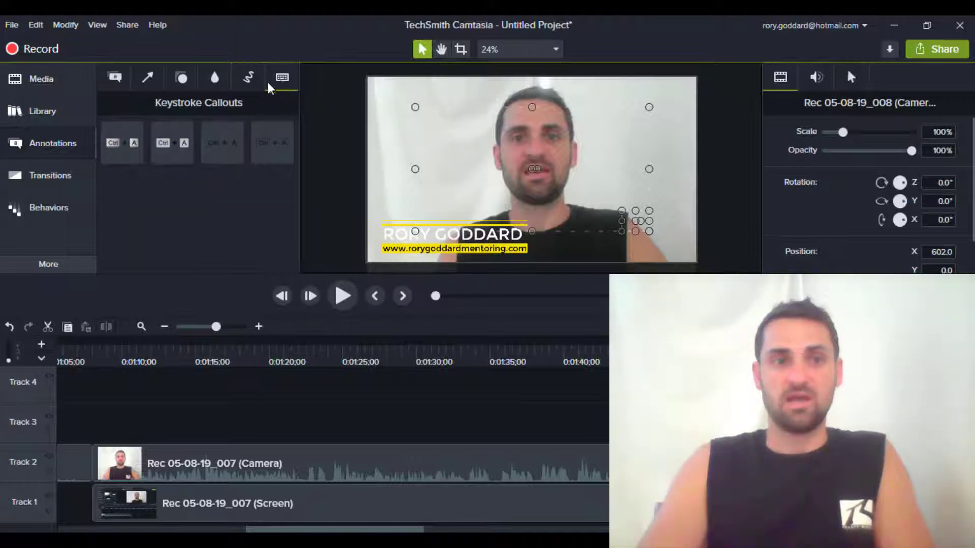
{"action": "left_click", "coordinate": [117, 78]}
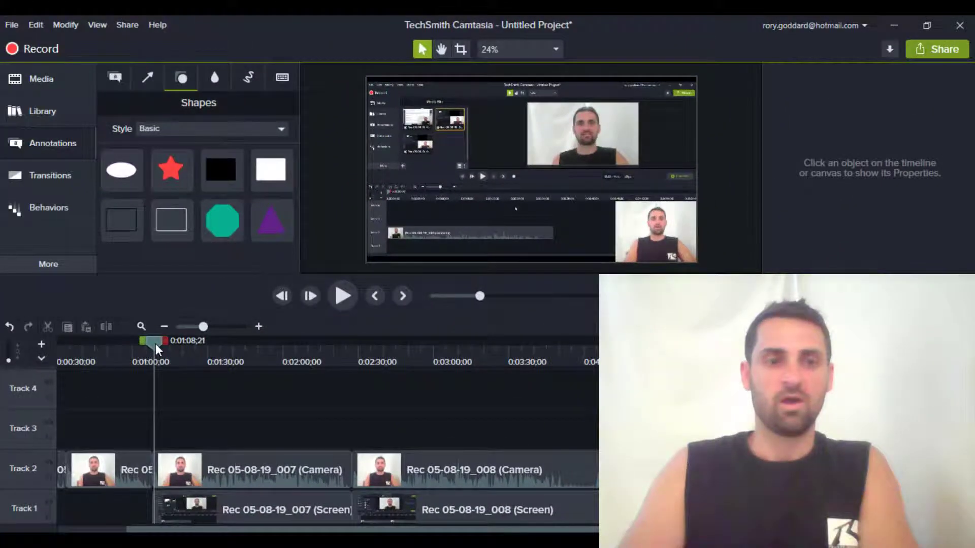
- Add a solid rectangle covering the whole canvas to Track 3 at 0:01:08;21, and set its fill to bright green
{"action": "left_click_drag", "start_coordinate": [180, 343], "coordinate": [155, 342]}
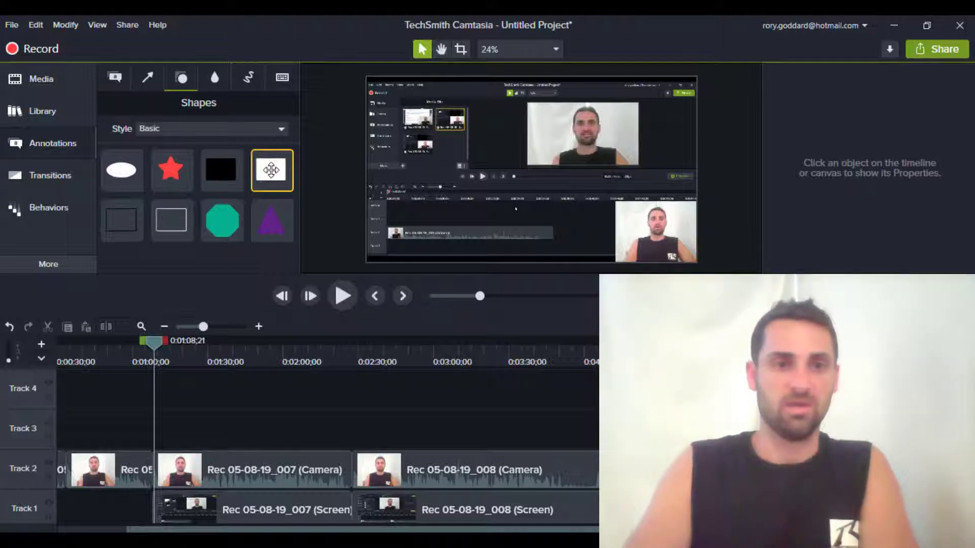
{"action": "left_click_drag", "start_coordinate": [271, 170], "coordinate": [163, 430]}
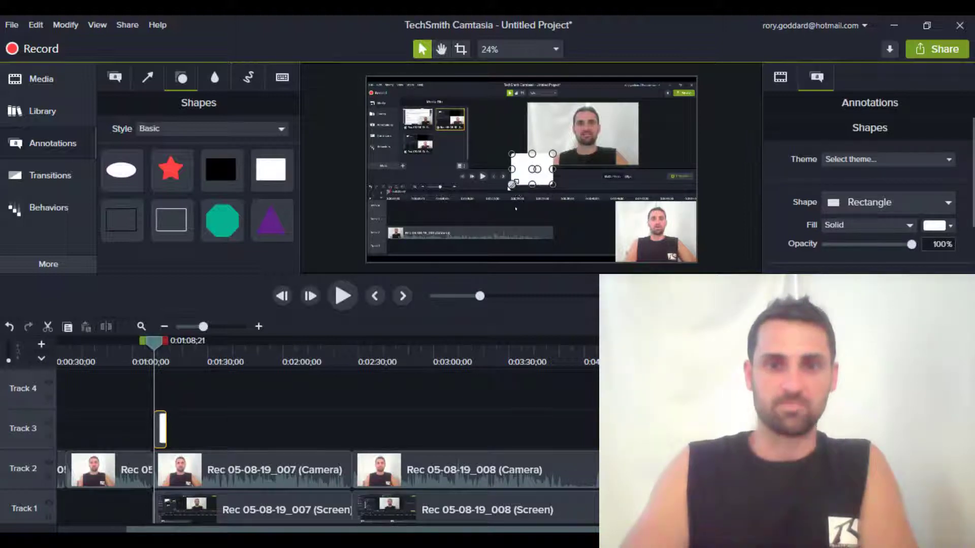
{"action": "left_click_drag", "start_coordinate": [448, 205], "coordinate": [447, 201]}
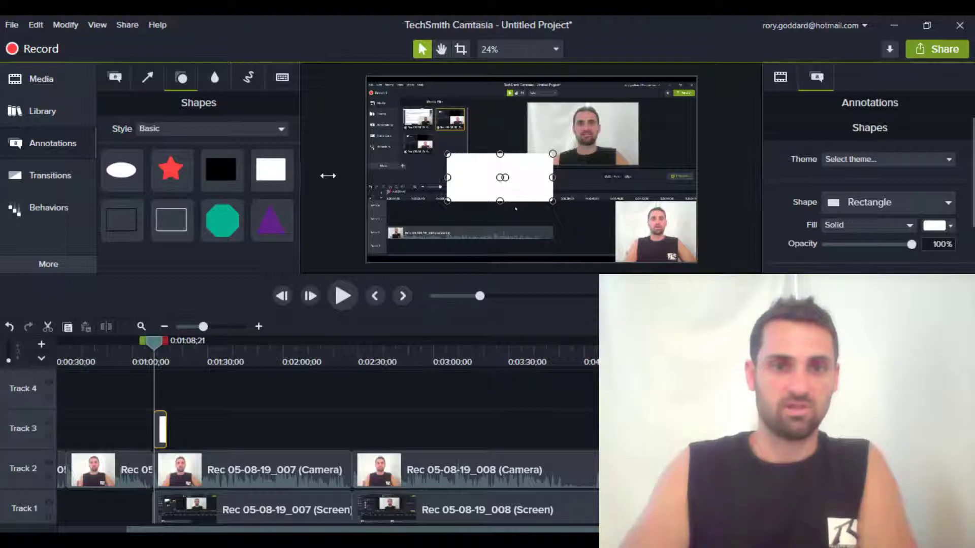
{"action": "left_click_drag", "start_coordinate": [328, 176], "coordinate": [346, 176]}
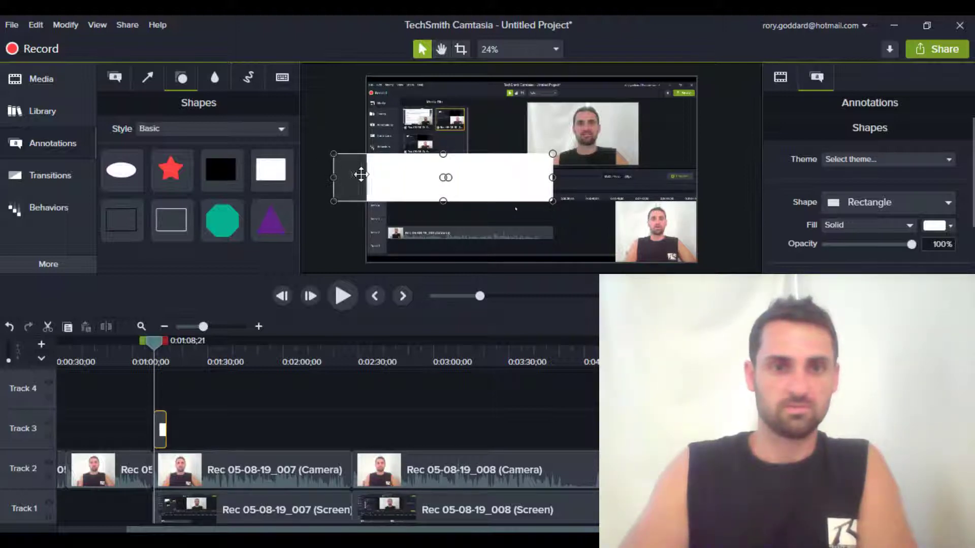
{"action": "left_click_drag", "start_coordinate": [443, 154], "coordinate": [442, 121]}
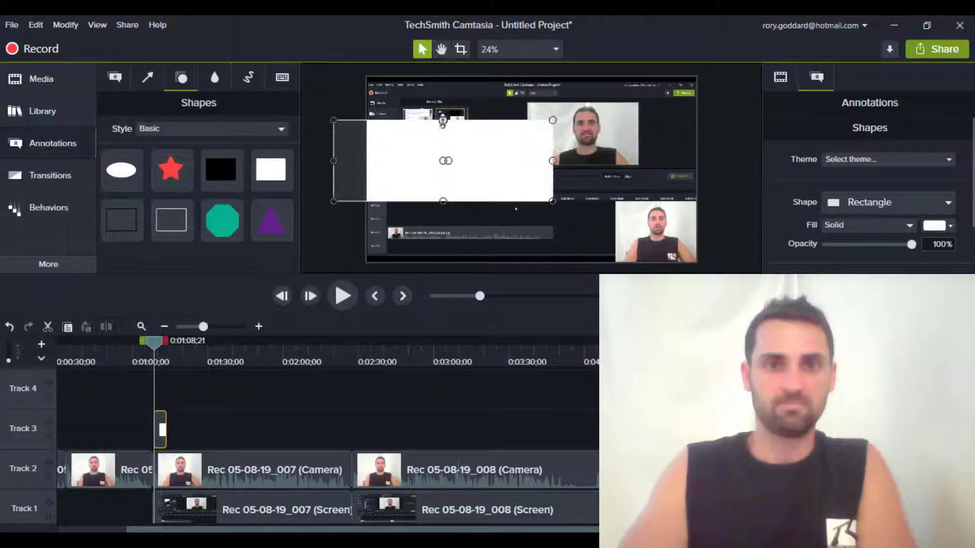
{"action": "left_click_drag", "start_coordinate": [443, 88], "coordinate": [443, 77]}
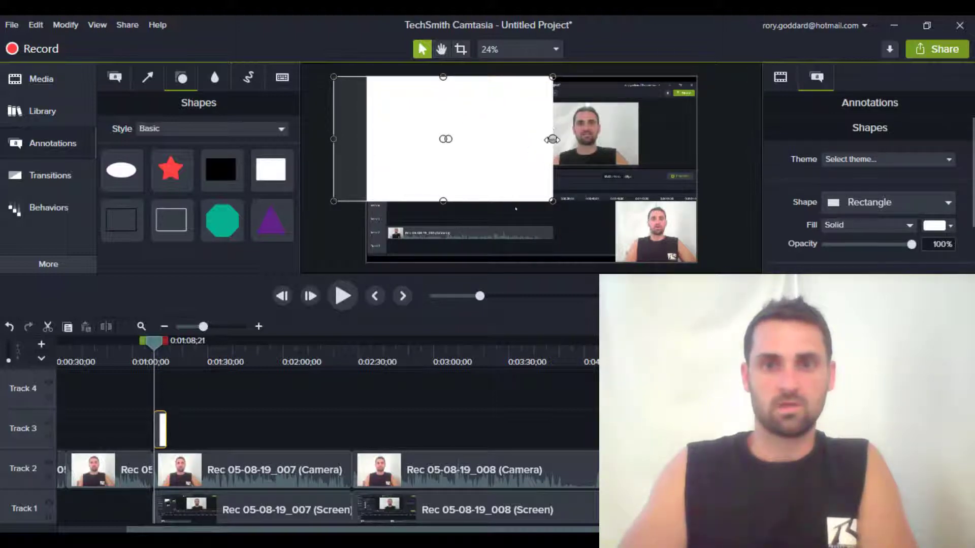
{"action": "left_click_drag", "start_coordinate": [552, 139], "coordinate": [696, 139]}
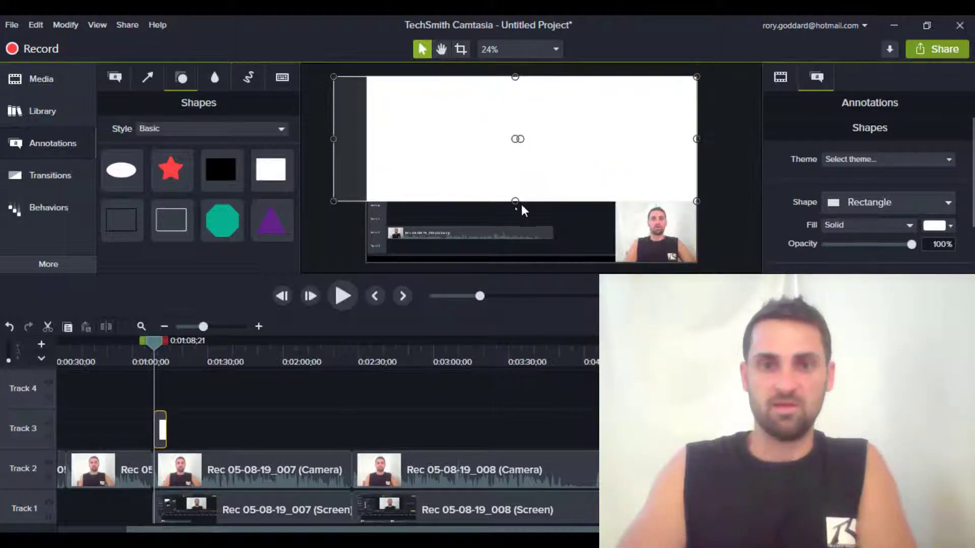
{"action": "left_click_drag", "start_coordinate": [514, 201], "coordinate": [511, 263]}
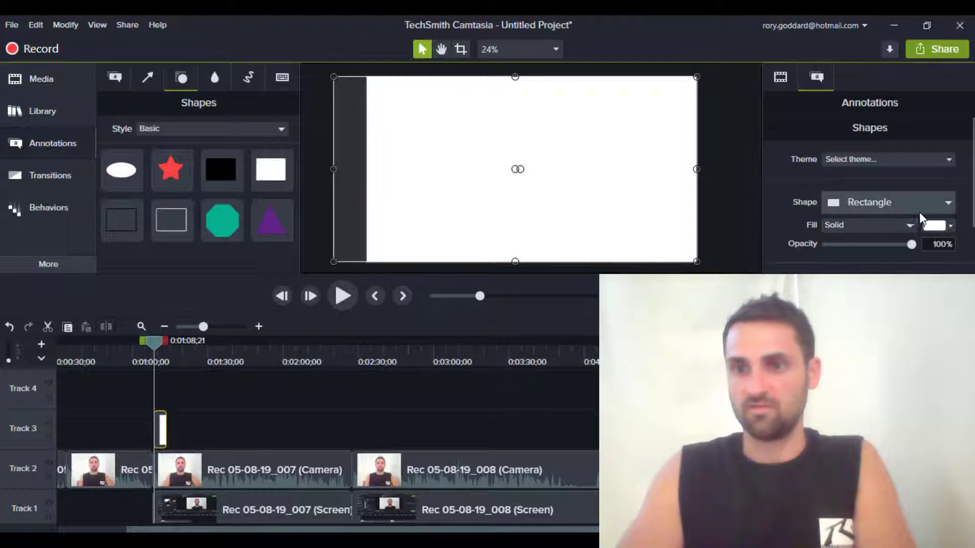
{"action": "left_click", "coordinate": [950, 226]}
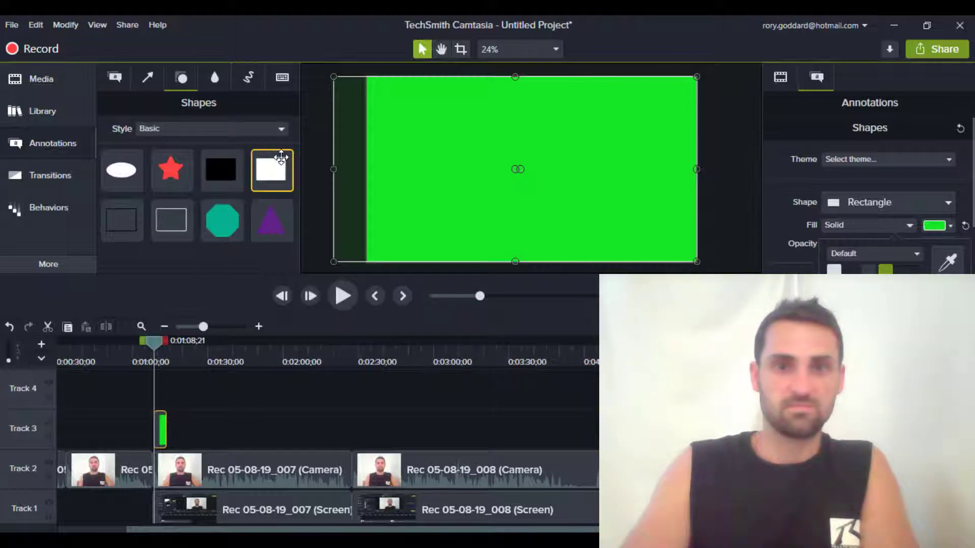
- Add a plain text callout to Track 4 above the green rectangle, reading HOW TO RECORD WITH CAMTASIA
{"action": "left_click", "coordinate": [113, 77]}
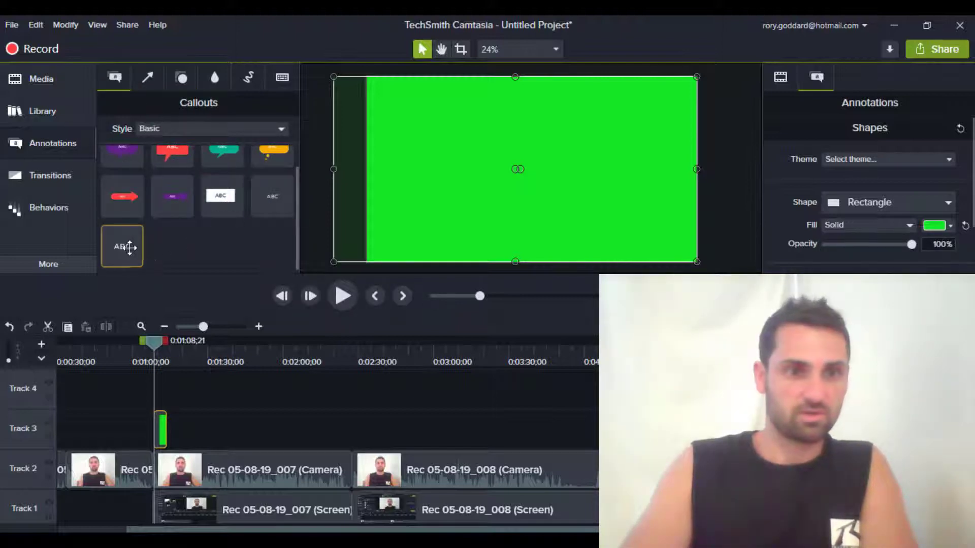
{"action": "left_click_drag", "start_coordinate": [126, 246], "coordinate": [154, 385]}
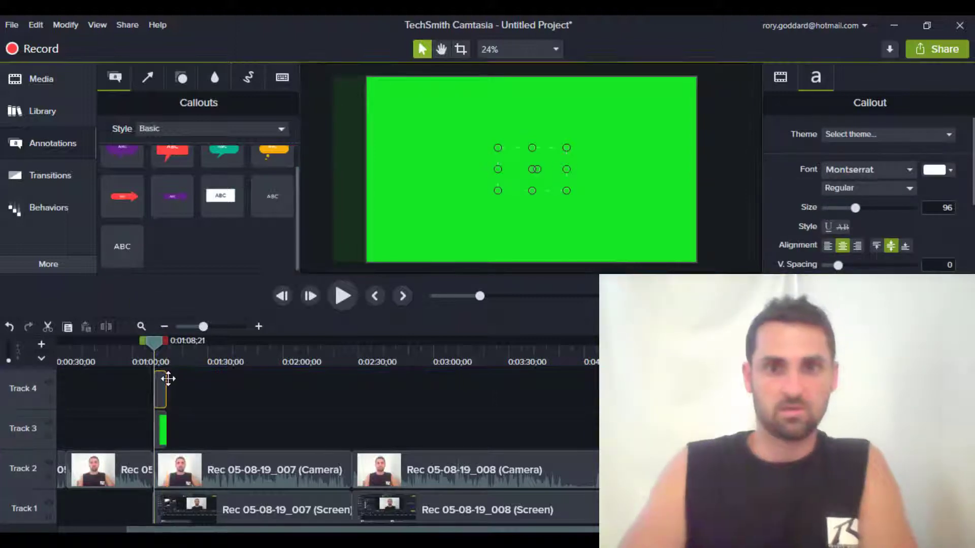
{"action": "double_click", "coordinate": [542, 163]}
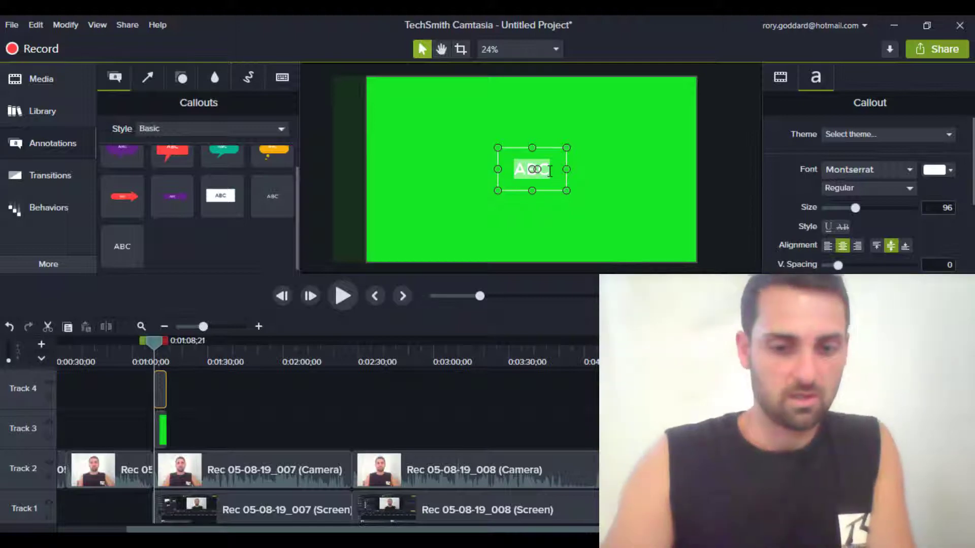
{"action": "type", "text": "HOW"}
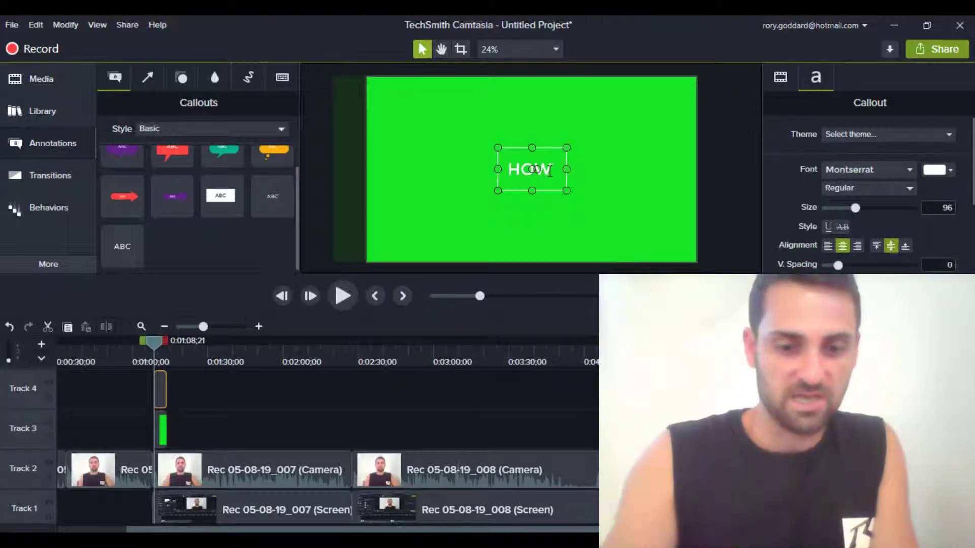
{"action": "type", "text": " TO RECOR"}
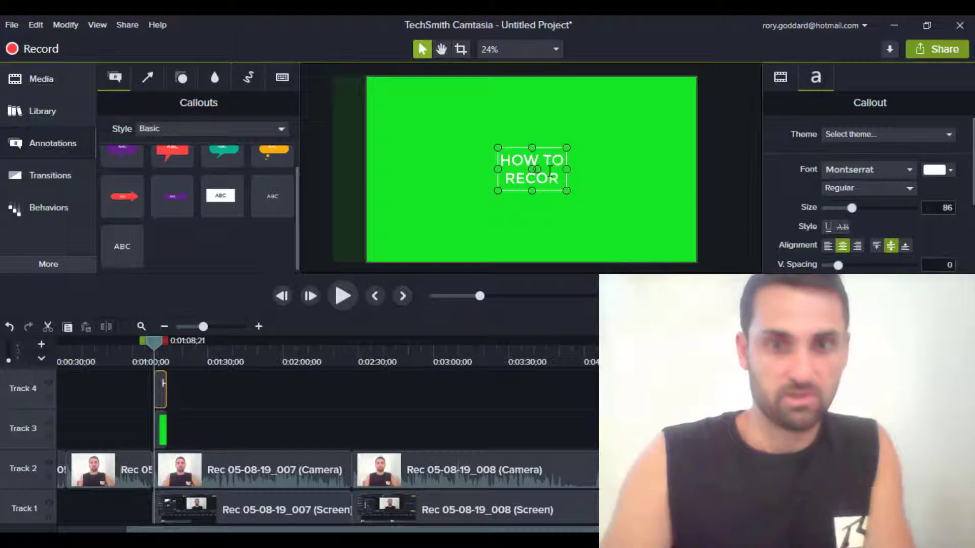
{"action": "type", "text": "D WITH CAMTAC"}
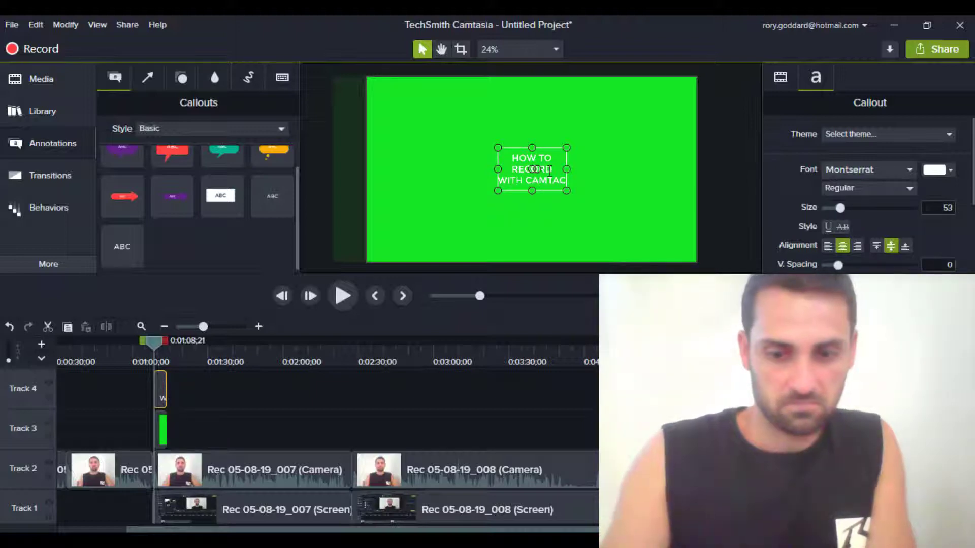
{"action": "key", "text": "BackSpace"}
{"action": "type", "text": "SIA"}
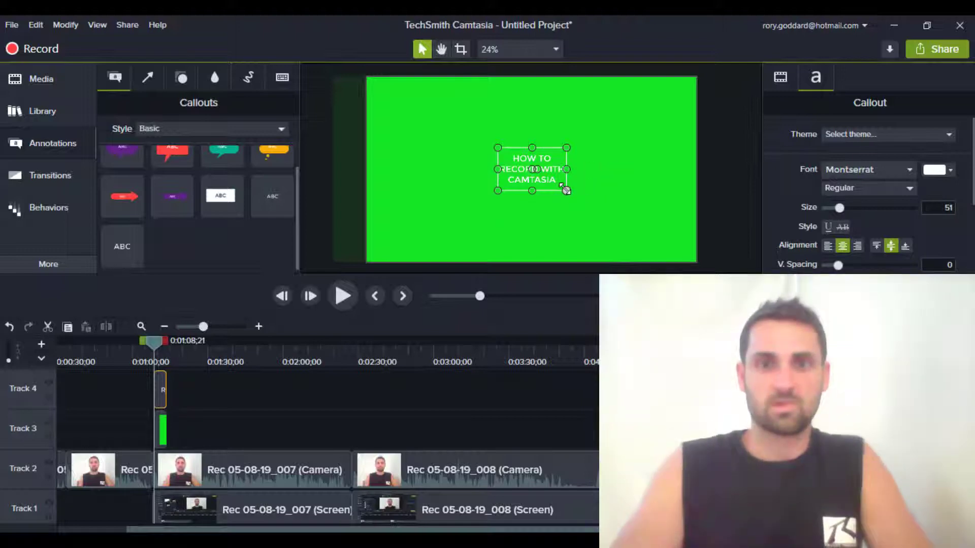
- Set the title text's font size to 150, and enlarge its text box to fit three lines centred on the canvas
{"action": "left_click_drag", "start_coordinate": [567, 191], "coordinate": [638, 256]}
{"action": "left_click_drag", "start_coordinate": [570, 205], "coordinate": [519, 169]}
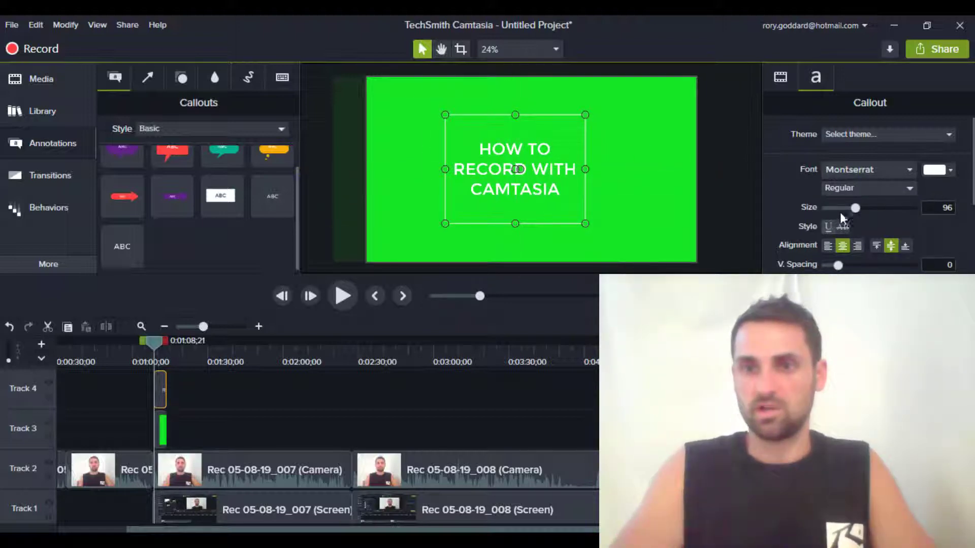
{"action": "left_click_drag", "start_coordinate": [855, 209], "coordinate": [874, 210]}
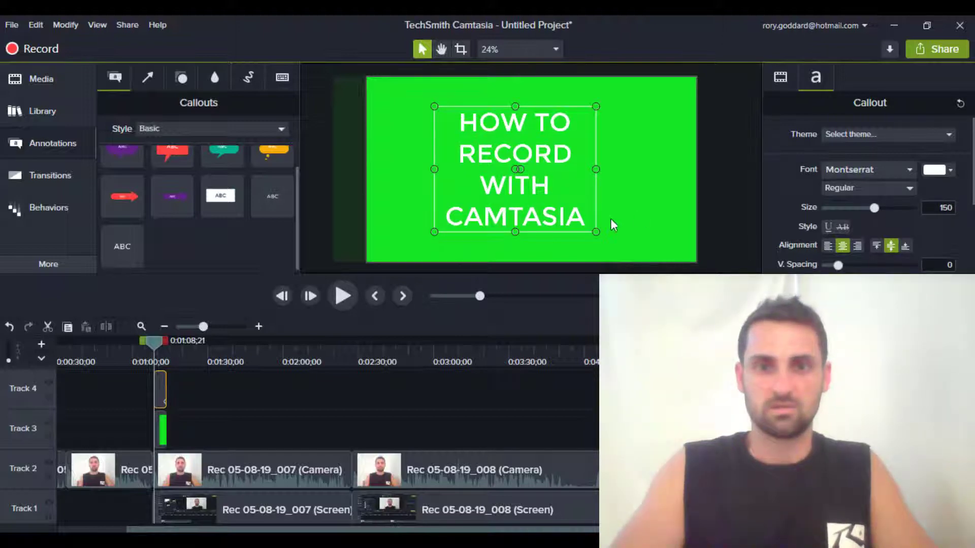
{"action": "left_click_drag", "start_coordinate": [613, 236], "coordinate": [637, 249]}
{"action": "left_click_drag", "start_coordinate": [591, 209], "coordinate": [584, 201]}
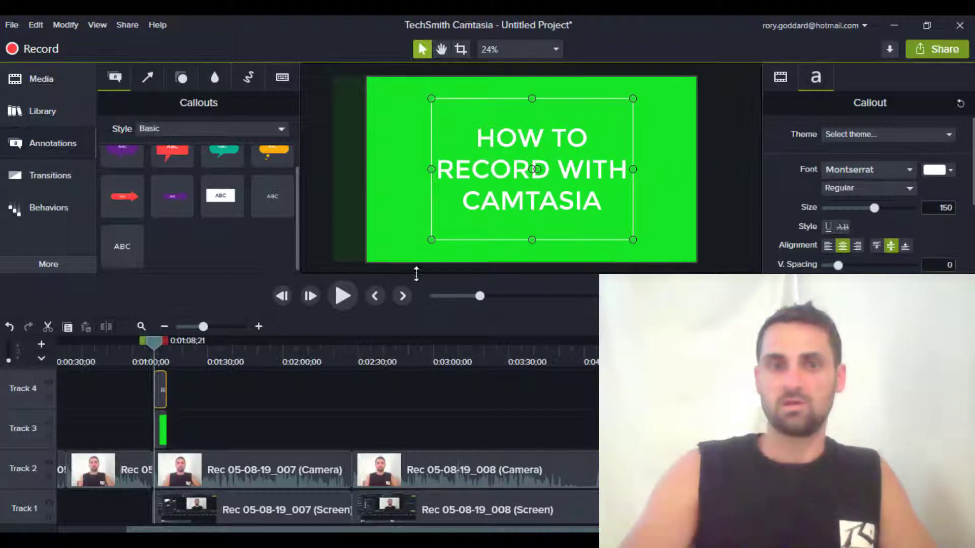
- Preview the green title card in playback and return the playhead to 0:01:02;07, before the card
{"action": "left_click", "coordinate": [342, 297]}
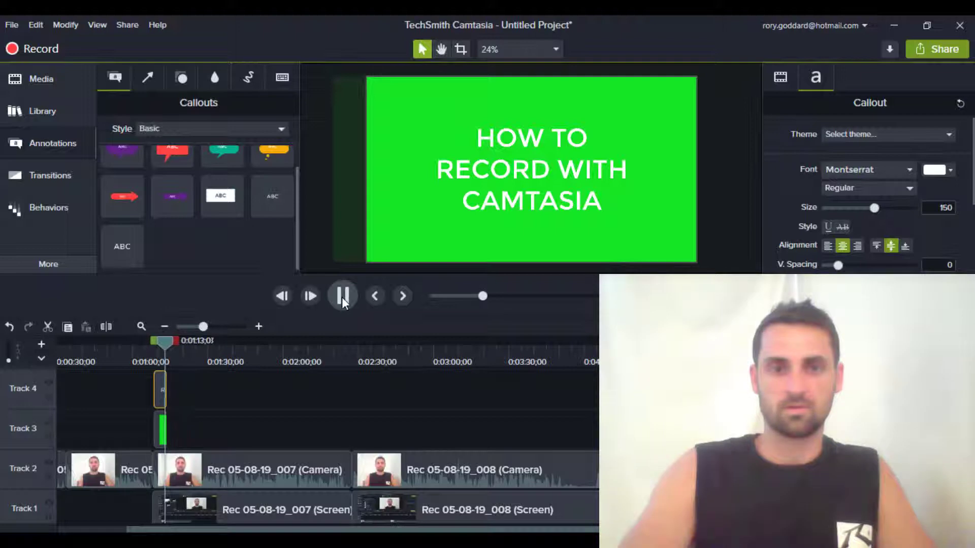
{"action": "left_click", "coordinate": [342, 297]}
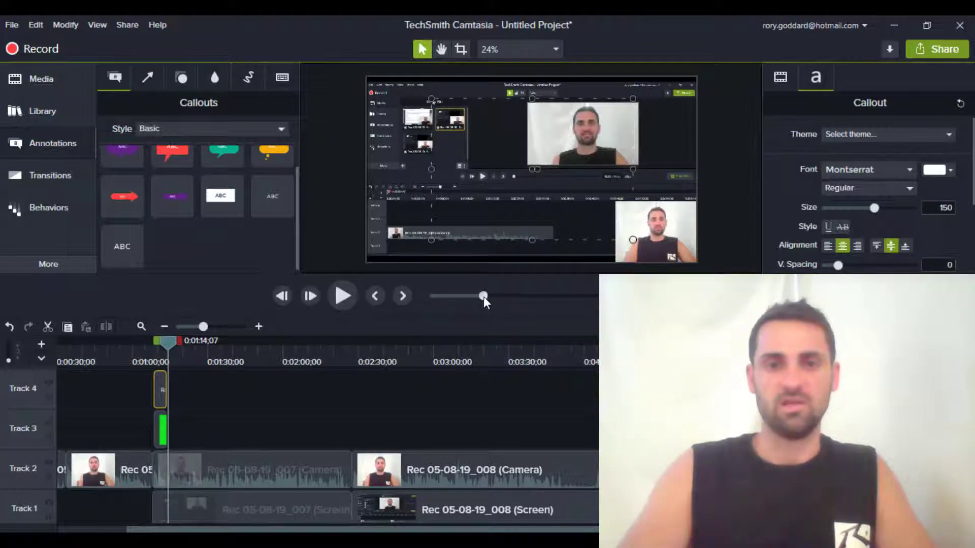
{"action": "mouse_move", "coordinate": [483, 297]}
{"action": "left_mouse_down"}
{"action": "mouse_move", "coordinate": [459, 298]}
{"action": "mouse_move", "coordinate": [484, 298]}
{"action": "mouse_move", "coordinate": [475, 301]}
{"action": "left_mouse_up"}
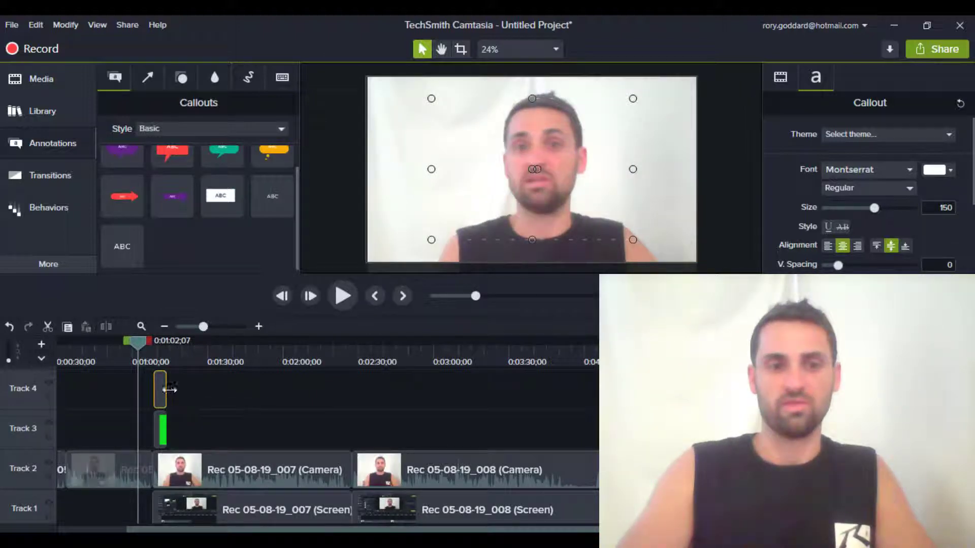
{"action": "mouse_move", "coordinate": [166, 390]}
{"action": "left_mouse_down"}
{"action": "mouse_move", "coordinate": [184, 391]}
{"action": "mouse_move", "coordinate": [162, 390]}
{"action": "left_mouse_up"}
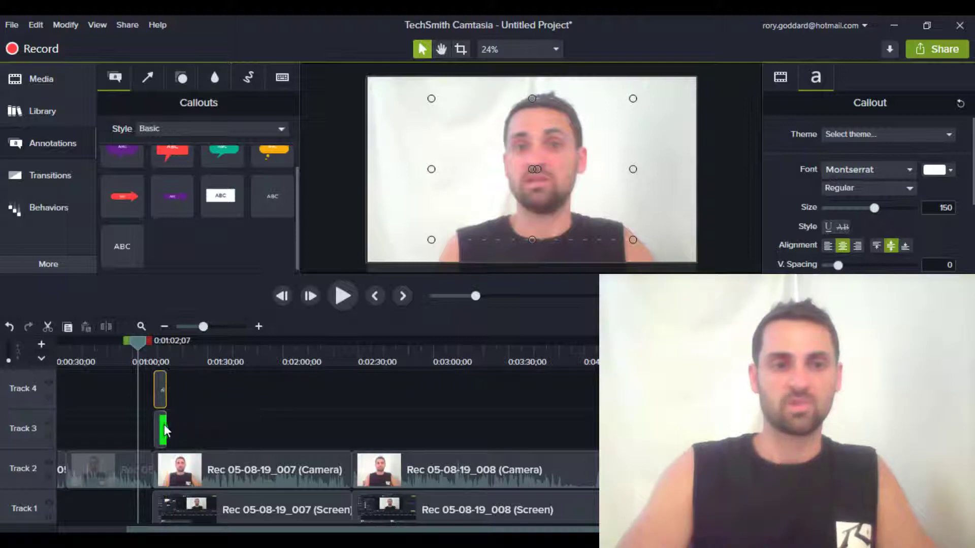
{"action": "left_click_drag", "start_coordinate": [166, 430], "coordinate": [168, 428]}
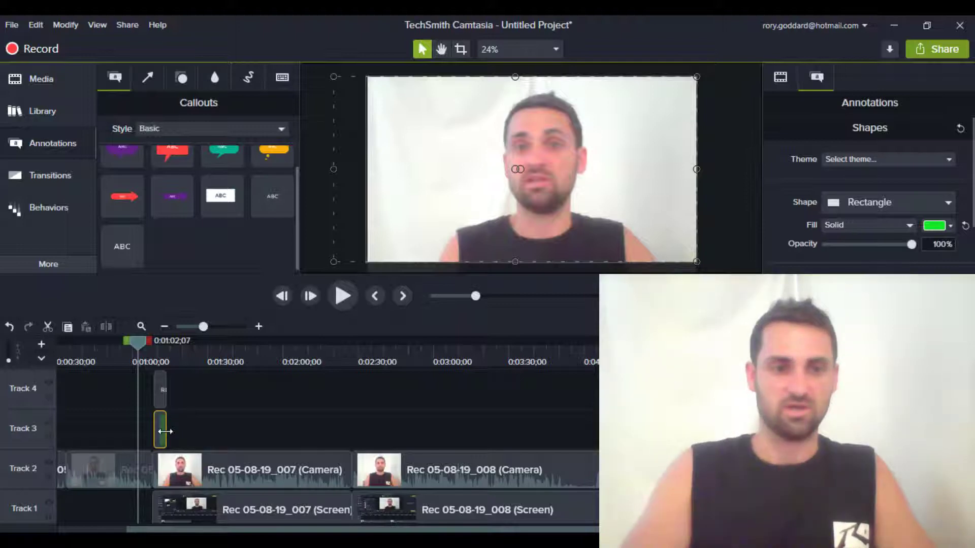
{"action": "mouse_move", "coordinate": [165, 432]}
{"action": "left_mouse_down"}
{"action": "mouse_move", "coordinate": [202, 431]}
{"action": "mouse_move", "coordinate": [166, 429]}
{"action": "left_mouse_up"}
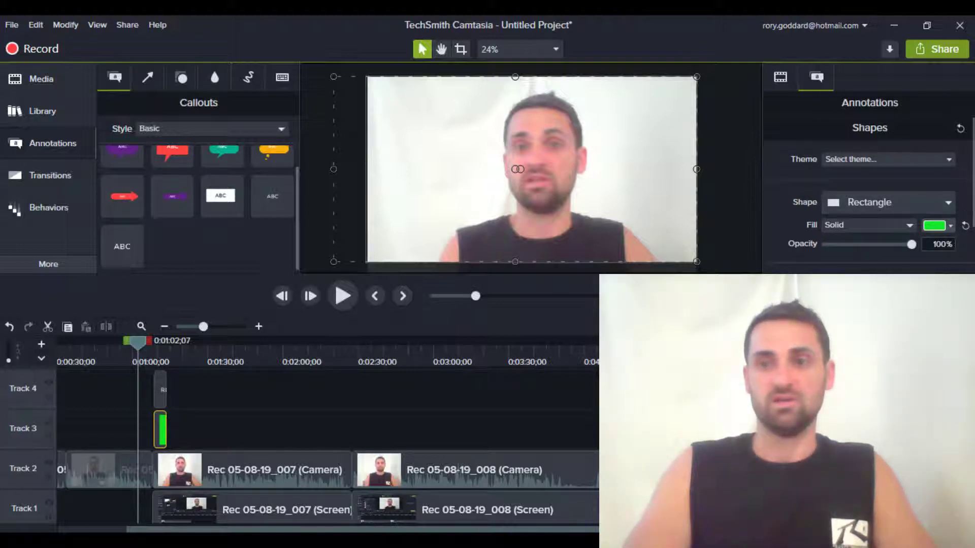
{"action": "scroll", "coordinate": [970, 223], "scroll_direction": "down", "scroll_amount": 3}
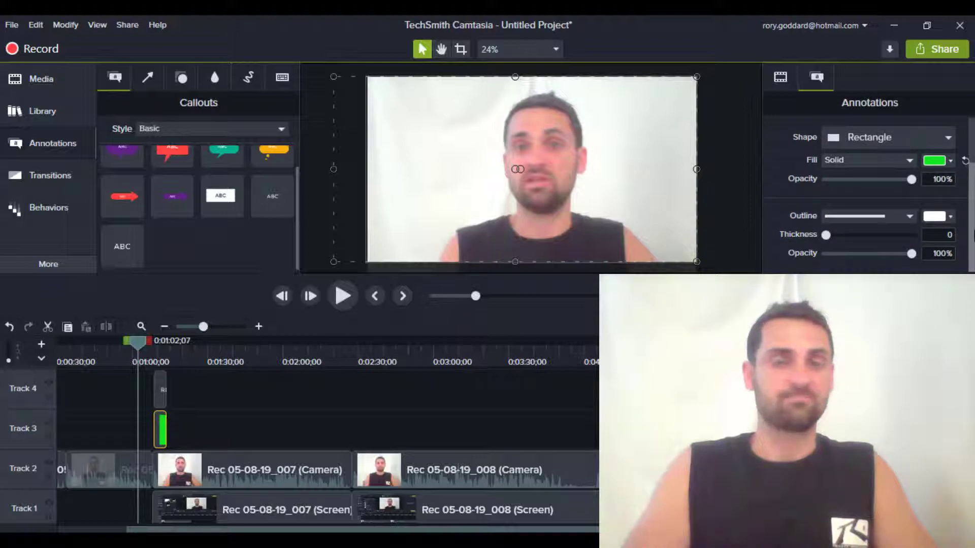
{"action": "scroll", "coordinate": [869, 193], "scroll_direction": "up", "scroll_amount": 3}
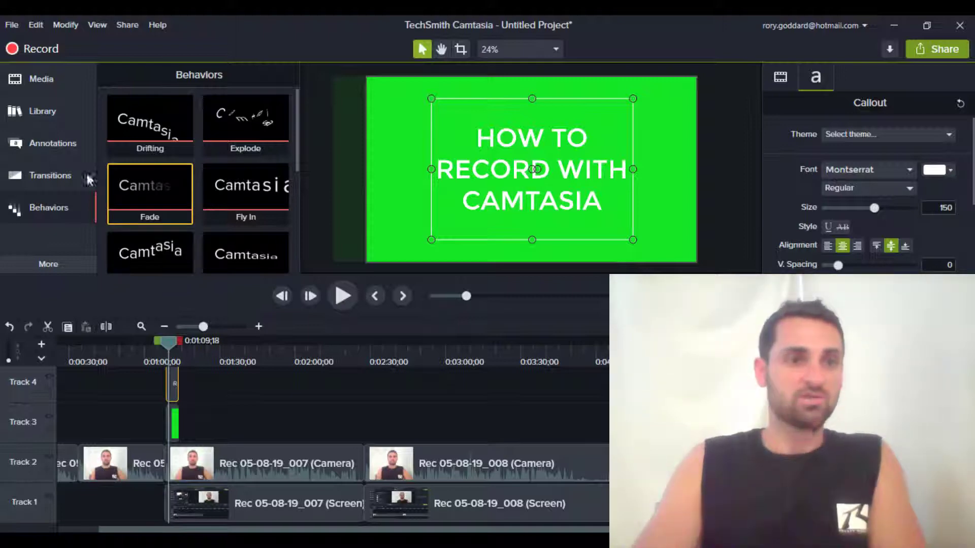
- Apply the Explode behavior to the HOW TO RECORD WITH CAMTASIA title callout on Track 4
{"action": "left_click", "coordinate": [43, 209]}
{"action": "left_click", "coordinate": [41, 209]}
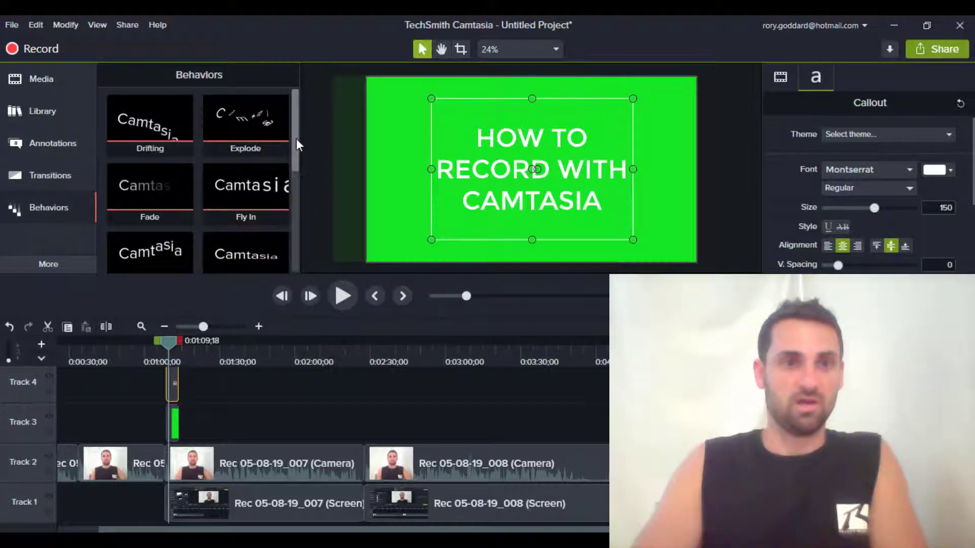
{"action": "mouse_move", "coordinate": [297, 138]}
{"action": "left_mouse_down"}
{"action": "mouse_move", "coordinate": [292, 243]}
{"action": "mouse_move", "coordinate": [291, 124]}
{"action": "left_mouse_up"}
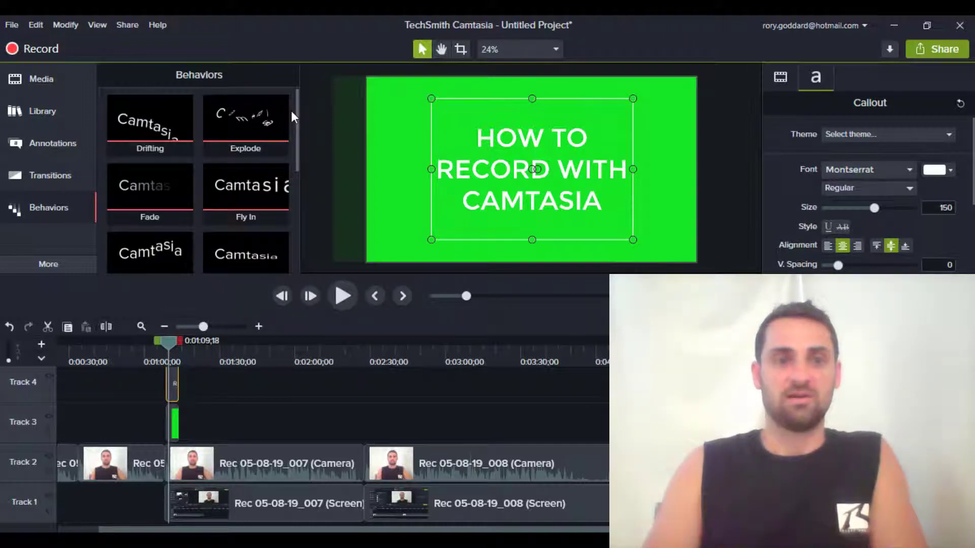
{"action": "left_click", "coordinate": [245, 124]}
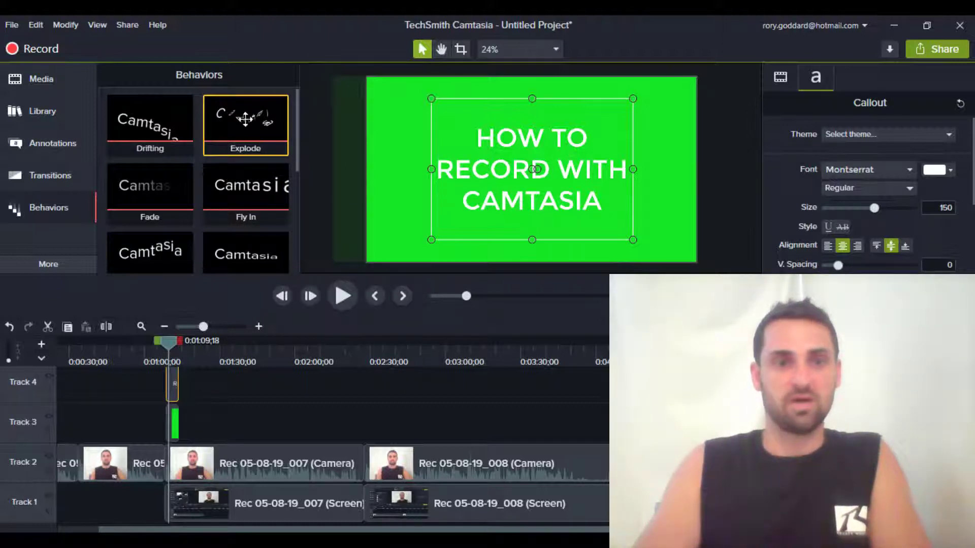
{"action": "left_click_drag", "start_coordinate": [190, 272], "coordinate": [172, 380]}
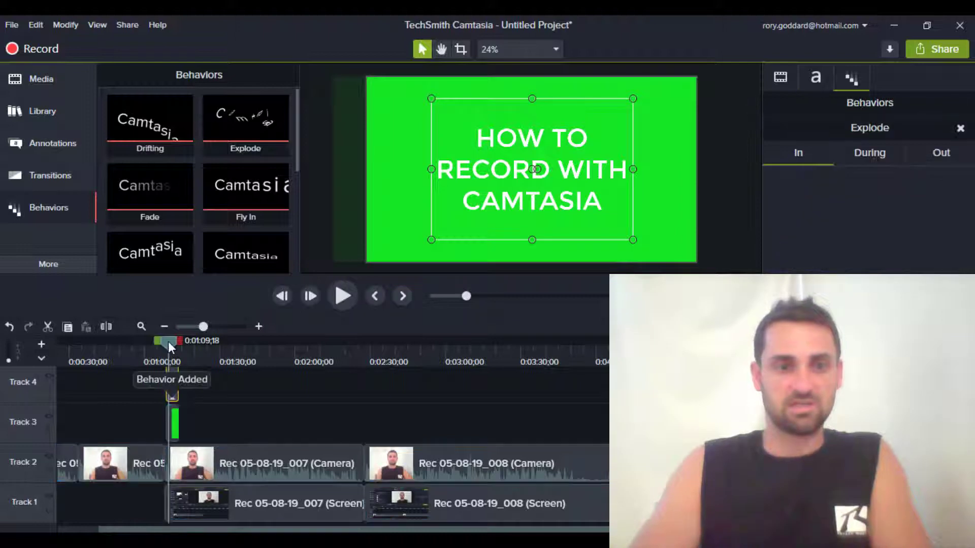
- Play back the title card's text animation from 0:01:07;27, just before the card starts
{"action": "left_click_drag", "start_coordinate": [168, 341], "coordinate": [163, 343]}
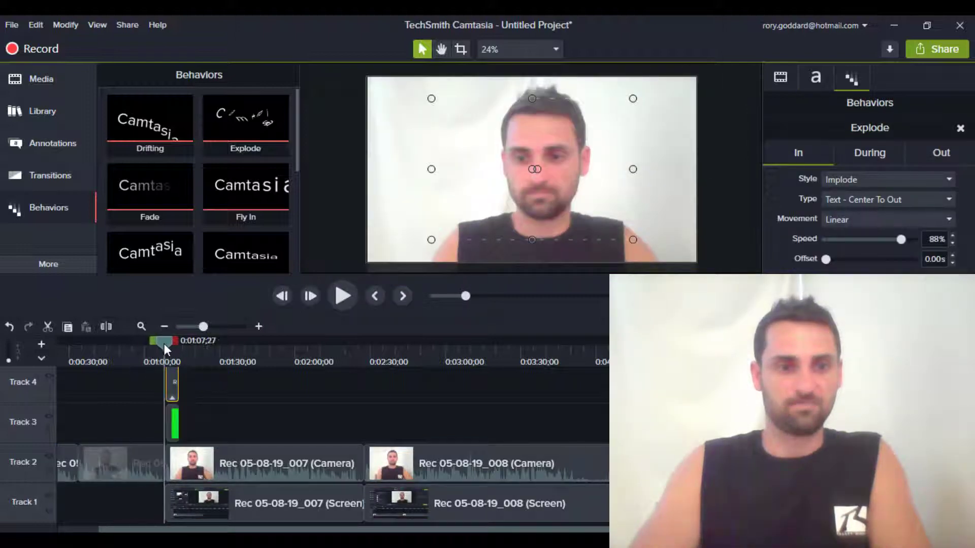
{"action": "left_click", "coordinate": [344, 300]}
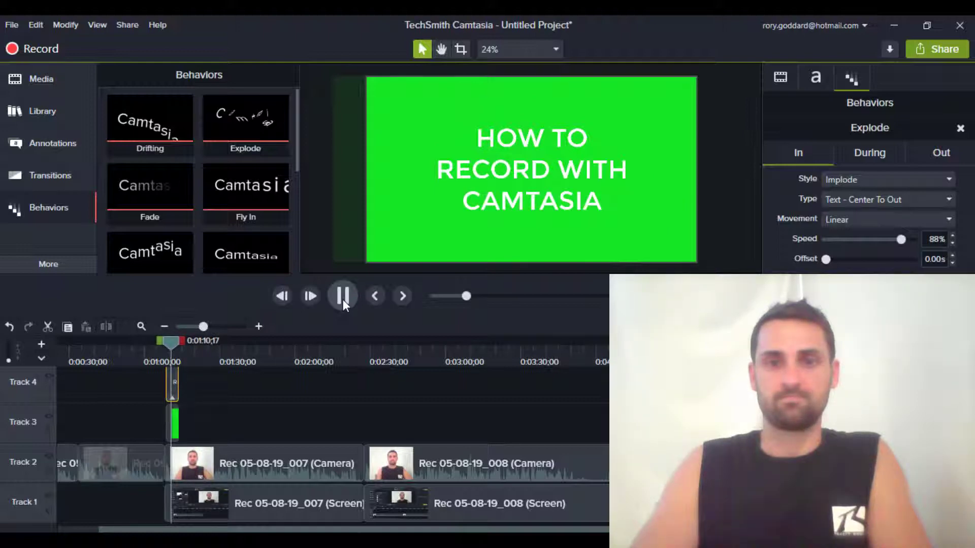
{"action": "left_click", "coordinate": [343, 300]}
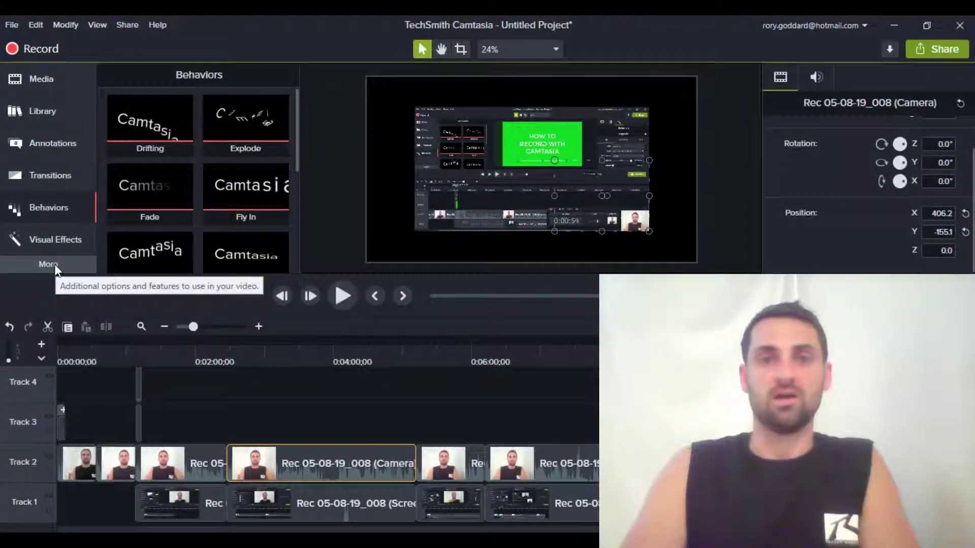
{"action": "left_click", "coordinate": [53, 264]}
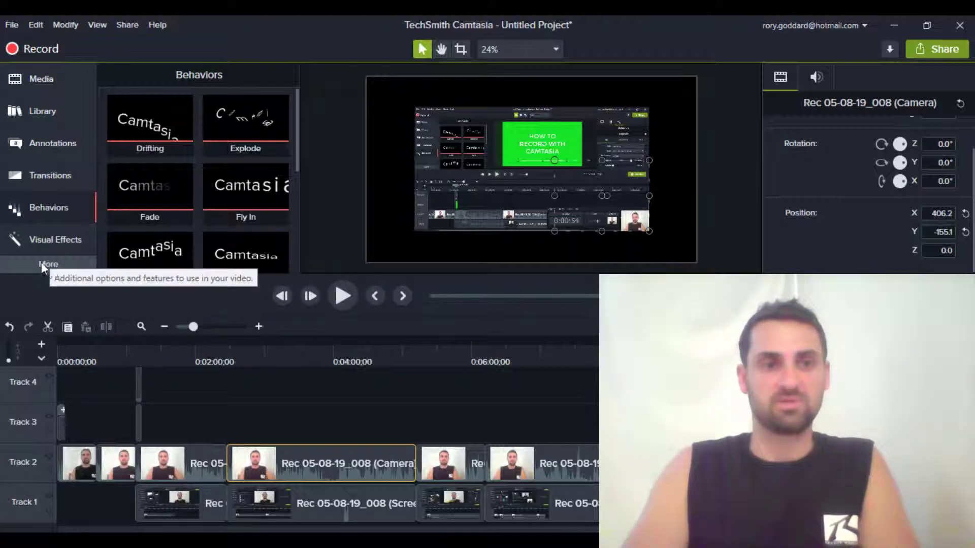
{"action": "left_click", "coordinate": [45, 264]}
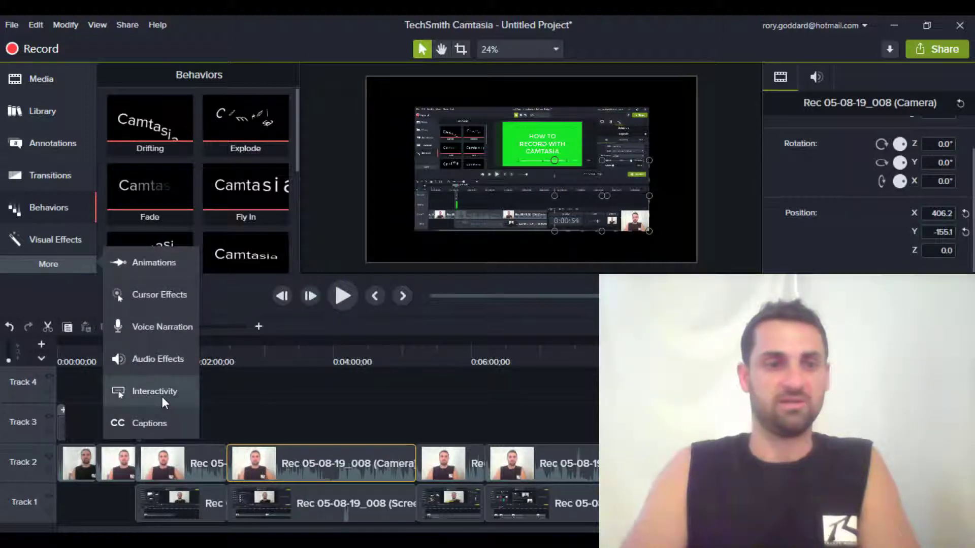
- Show the visual effects library, and enlarge the Rec 05-08-19_011 camera clip on the canvas to about 162% scale
{"action": "left_click", "coordinate": [29, 238]}
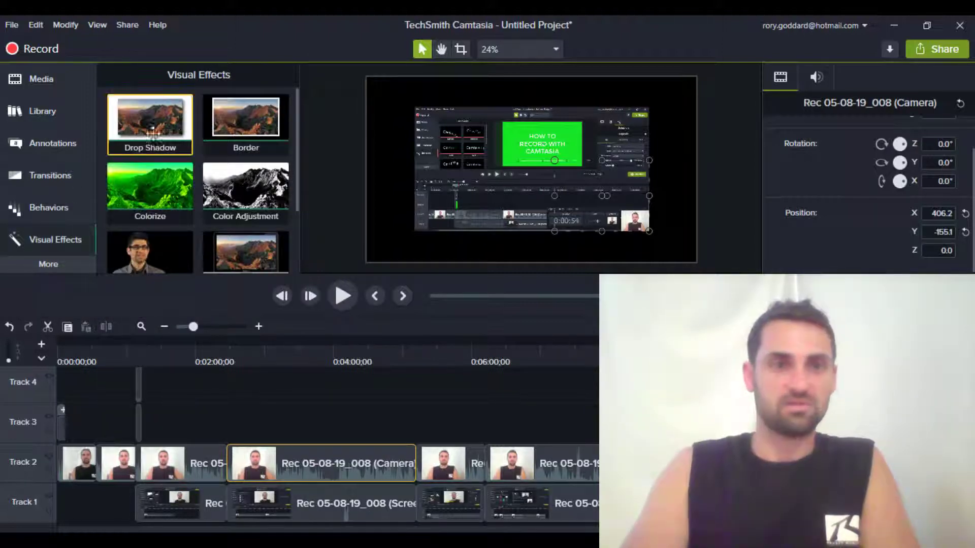
{"action": "scroll", "coordinate": [296, 154], "scroll_direction": "down", "scroll_amount": 3}
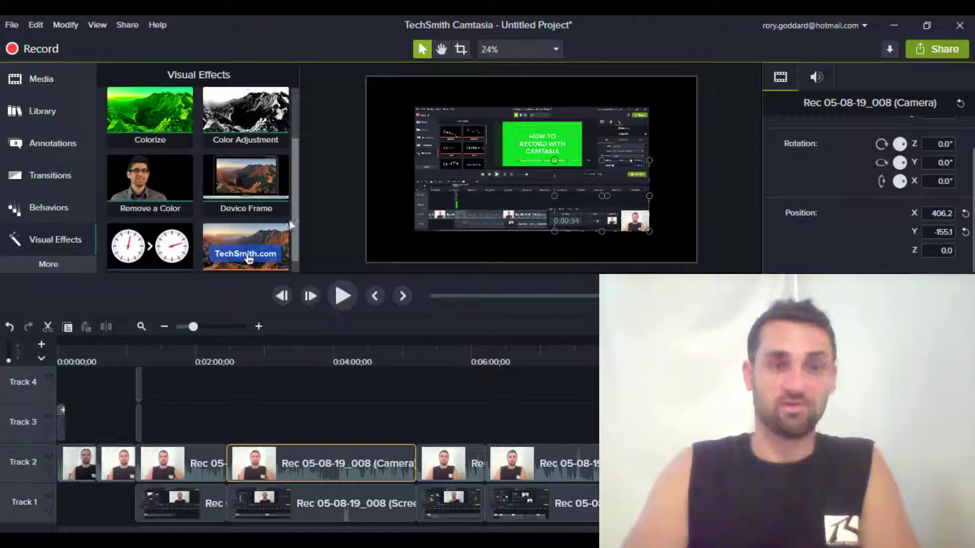
{"action": "scroll", "coordinate": [286, 163], "scroll_direction": "up", "scroll_amount": 3}
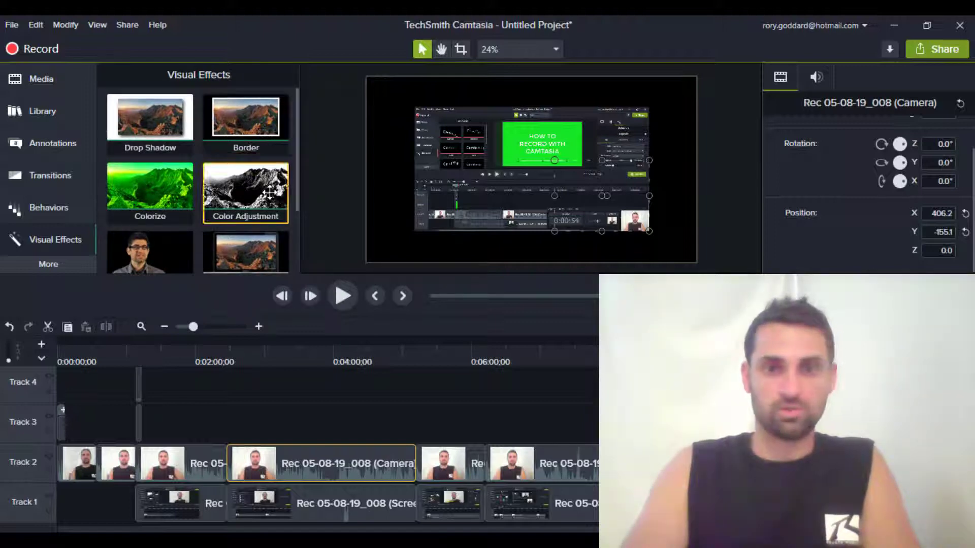
{"action": "left_click", "coordinate": [627, 218]}
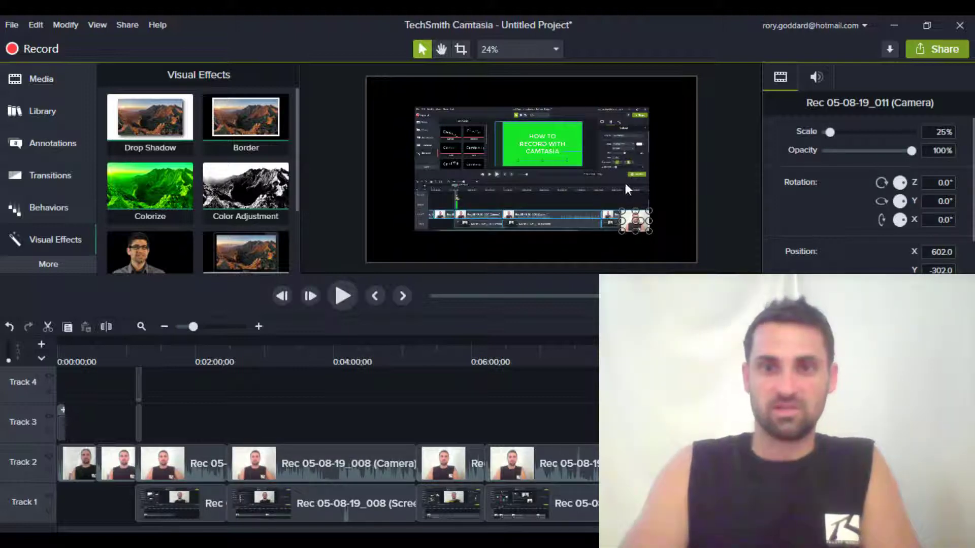
{"action": "left_click_drag", "start_coordinate": [562, 181], "coordinate": [473, 152]}
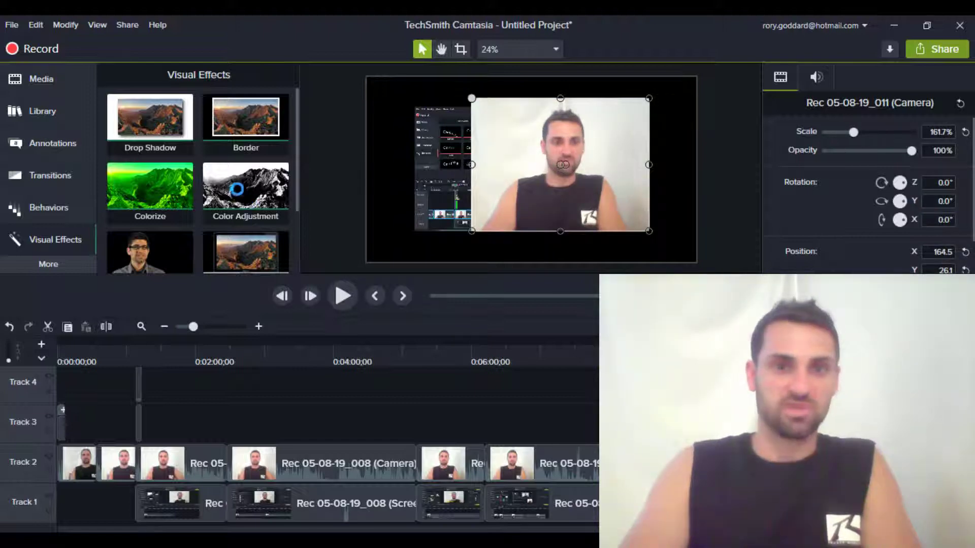
- Try Color Adjustment and Remove a Color with near-white as the color on the Rec 05-08-19_011 camera clip, and delete the color removal effect
{"action": "left_click_drag", "start_coordinate": [249, 191], "coordinate": [321, 477]}
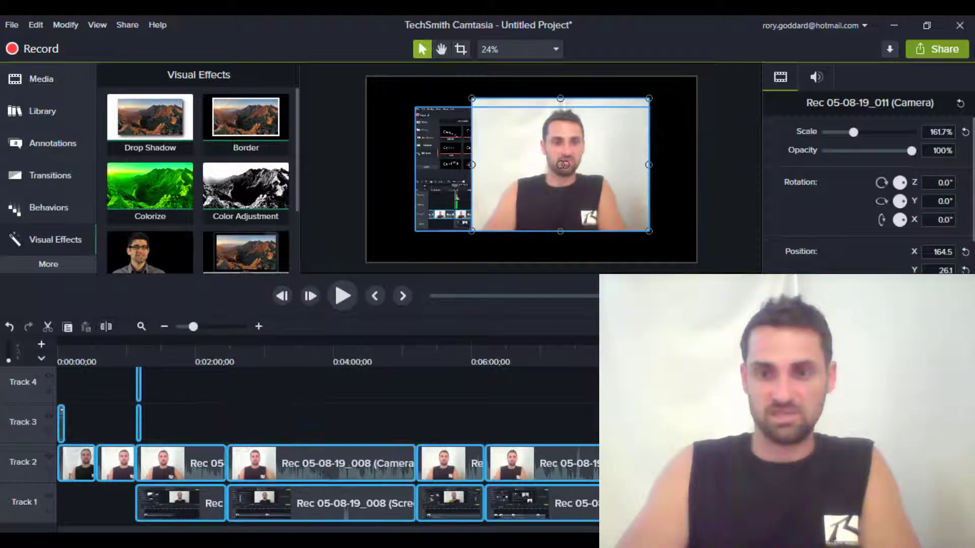
{"action": "left_click_drag", "start_coordinate": [660, 477], "coordinate": [297, 224]}
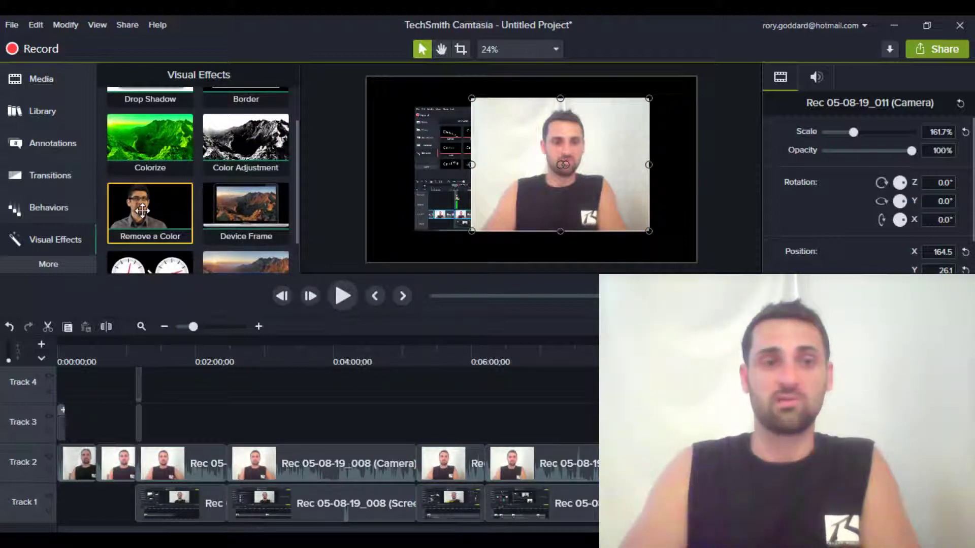
{"action": "left_click_drag", "start_coordinate": [150, 209], "coordinate": [546, 179]}
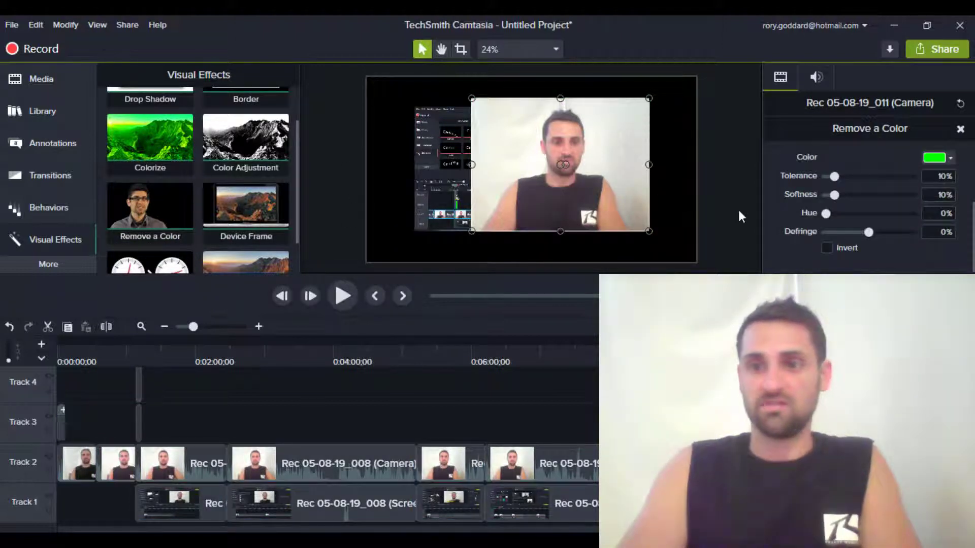
{"action": "left_click", "coordinate": [950, 159]}
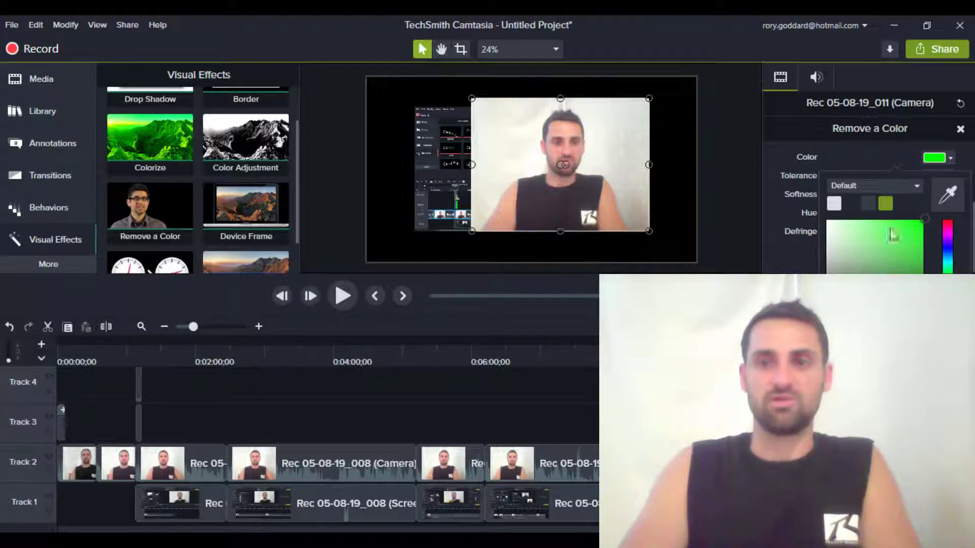
{"action": "left_click", "coordinate": [831, 227]}
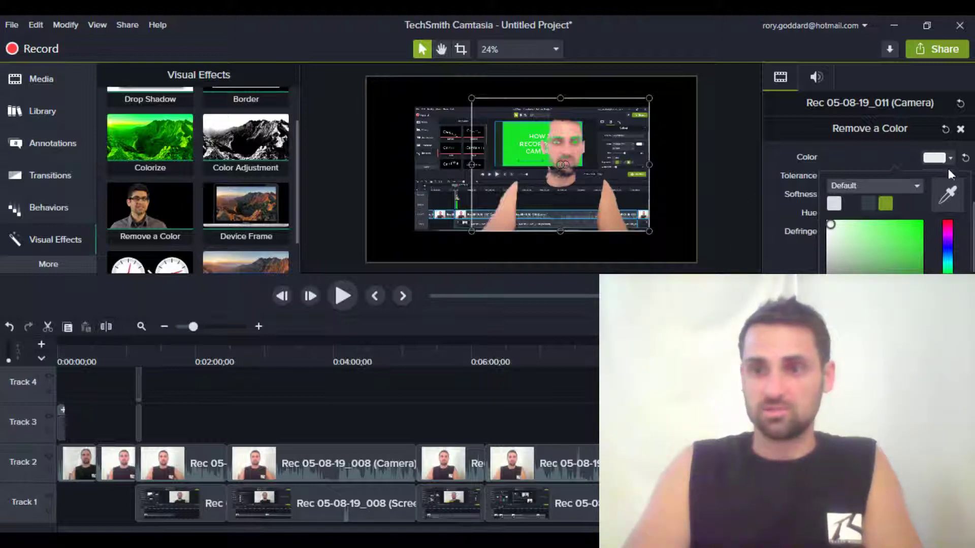
{"action": "left_click", "coordinate": [960, 130]}
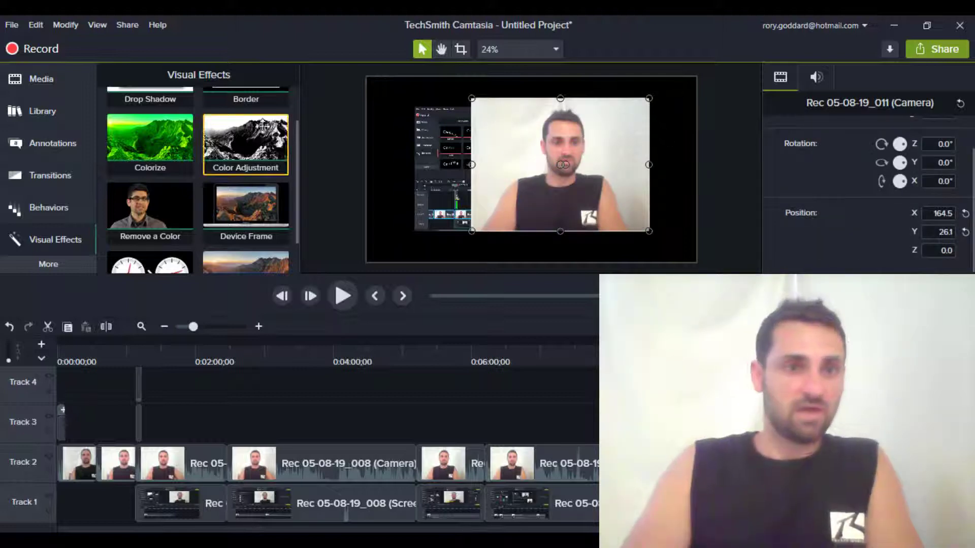
- Try the Clip Speed effect on the Rec 05-08-19_011 camera clip, look at its speed and duration settings, and delete the effect
{"action": "left_click_drag", "start_coordinate": [297, 190], "coordinate": [297, 219]}
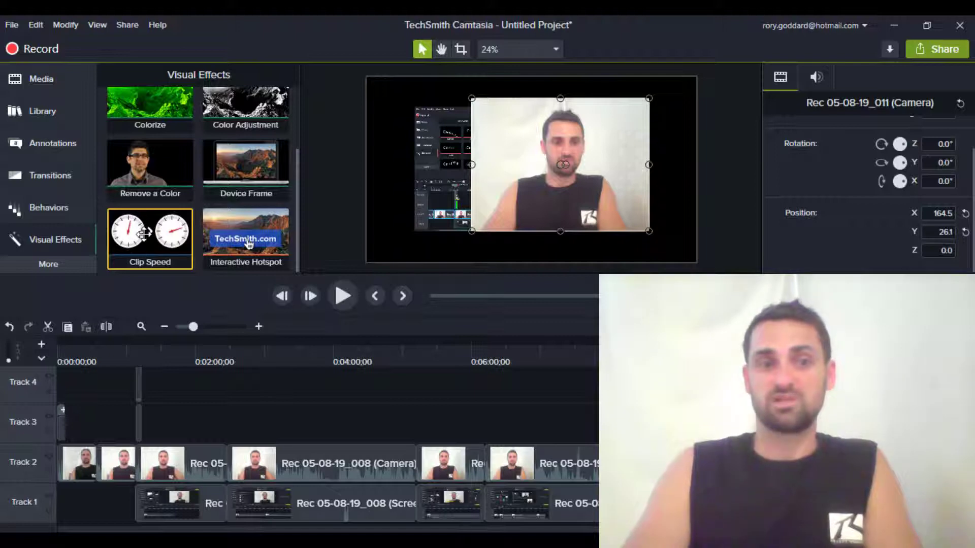
{"action": "left_click_drag", "start_coordinate": [153, 232], "coordinate": [533, 200]}
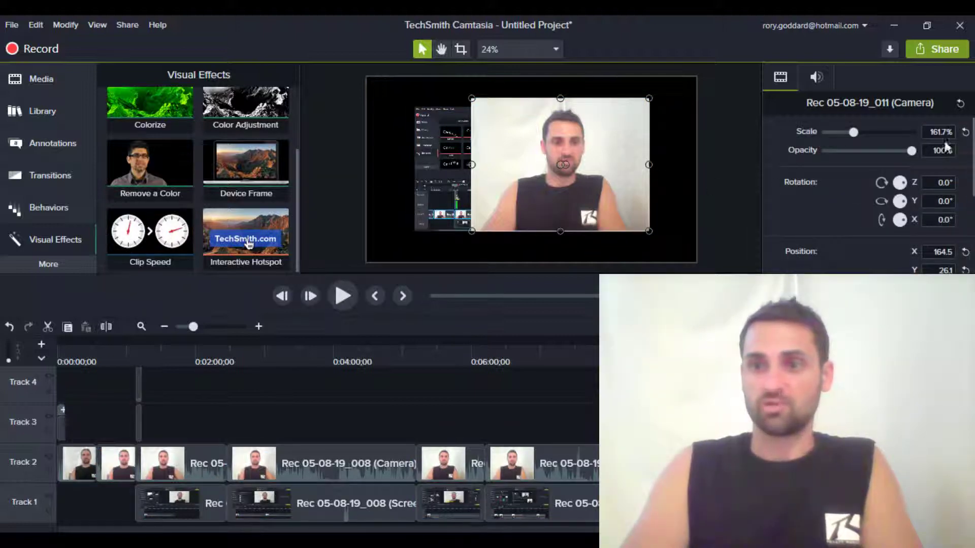
{"action": "left_click_drag", "start_coordinate": [972, 153], "coordinate": [972, 231]}
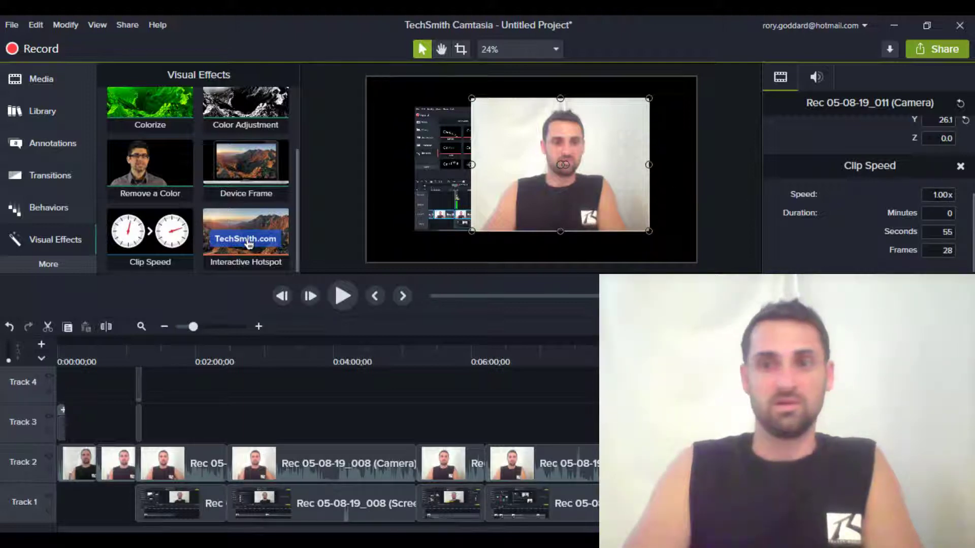
{"action": "left_click", "coordinate": [959, 167]}
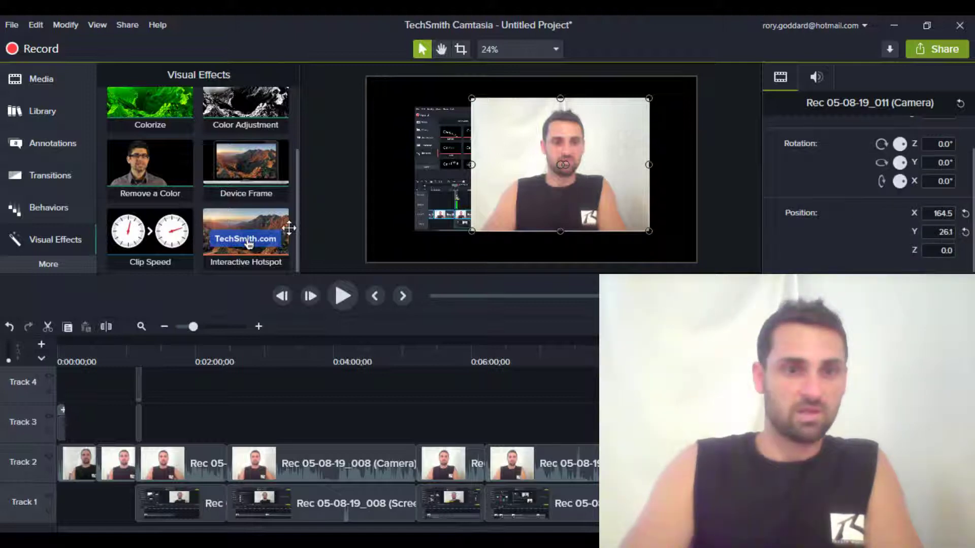
- Try the Border effect on the Rec 05-08-19_011 camera clip, check its color options, and delete the effect
{"action": "left_click_drag", "start_coordinate": [295, 225], "coordinate": [515, 171]}
{"action": "left_click", "coordinate": [250, 121]}
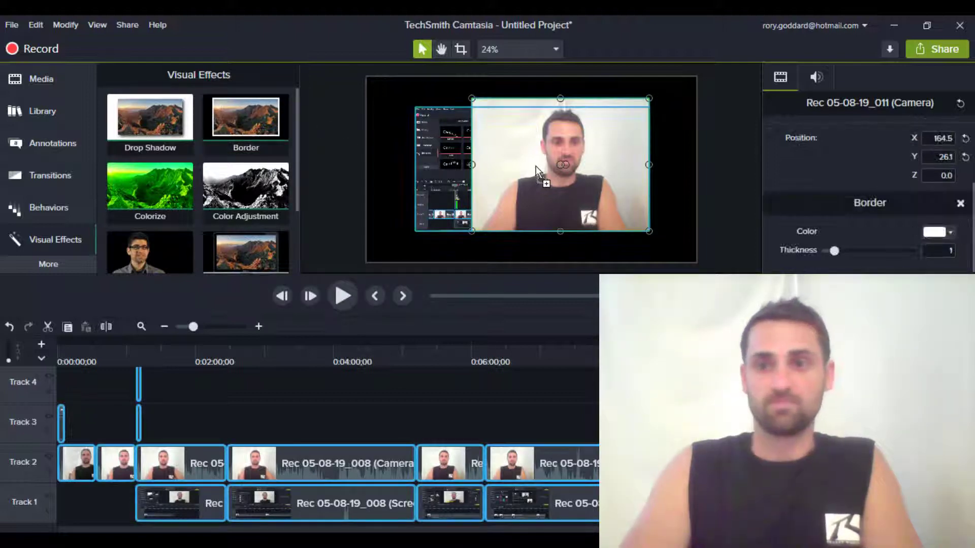
{"action": "left_click", "coordinate": [950, 234]}
{"action": "left_click", "coordinate": [951, 233]}
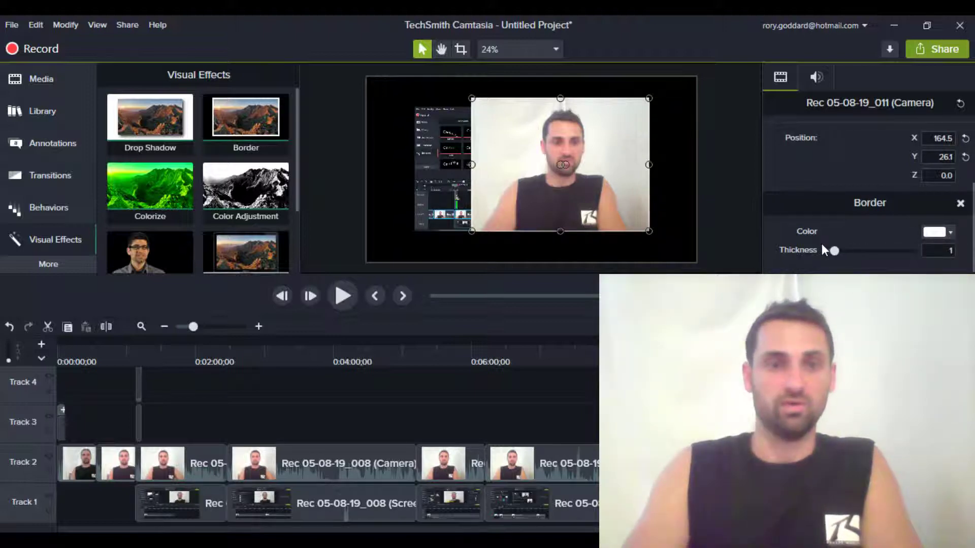
{"action": "left_click", "coordinate": [960, 203]}
- Add an Interactive Hotspot to the website address text of the lower third at 0:00:05;15, and bring up its hotspot options
{"action": "left_click_drag", "start_coordinate": [298, 157], "coordinate": [290, 238]}
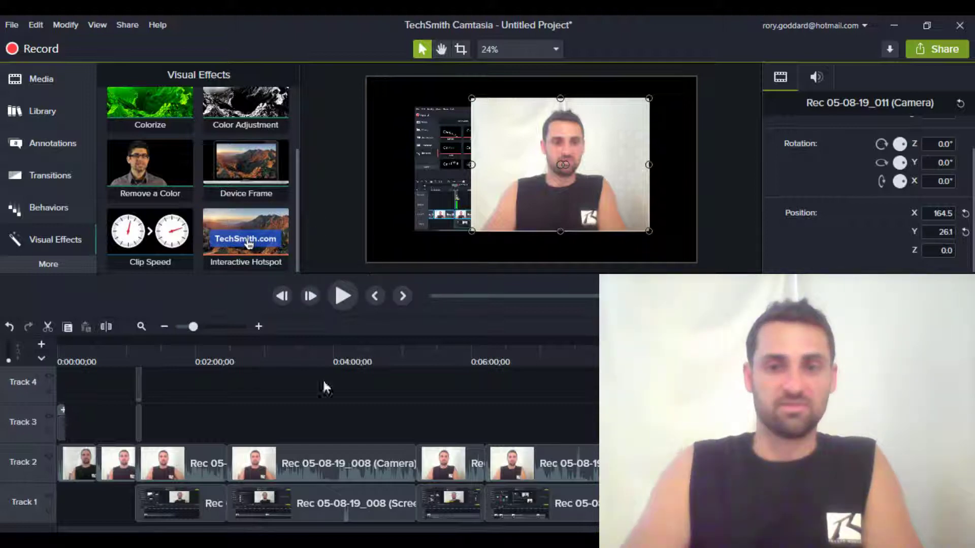
{"action": "left_click_drag", "start_coordinate": [571, 351], "coordinate": [62, 336]}
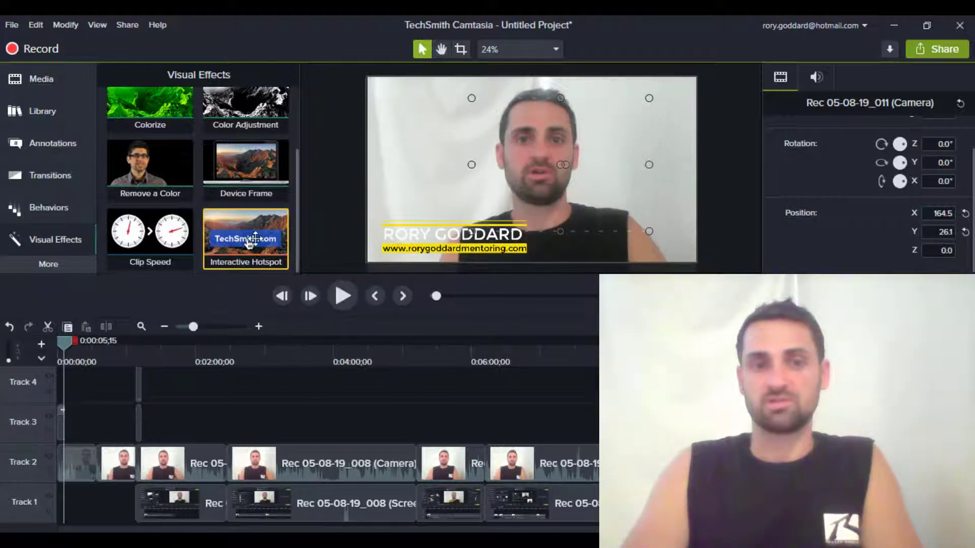
{"action": "mouse_move", "coordinate": [249, 243]}
{"action": "left_mouse_down"}
{"action": "mouse_move", "coordinate": [350, 243]}
{"action": "mouse_move", "coordinate": [473, 270]}
{"action": "mouse_move", "coordinate": [486, 260]}
{"action": "mouse_move", "coordinate": [480, 254]}
{"action": "left_mouse_up"}
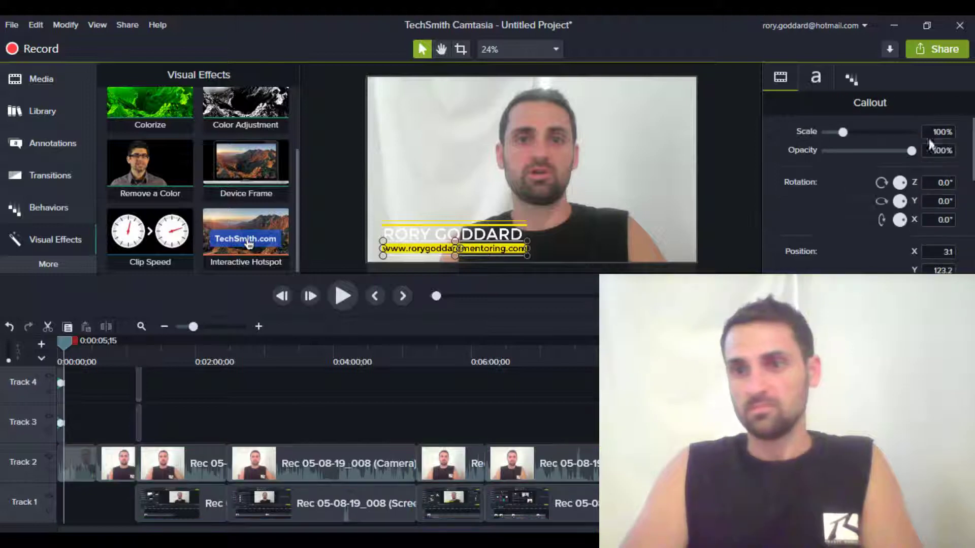
{"action": "scroll", "coordinate": [972, 157], "scroll_direction": "down", "scroll_amount": 5}
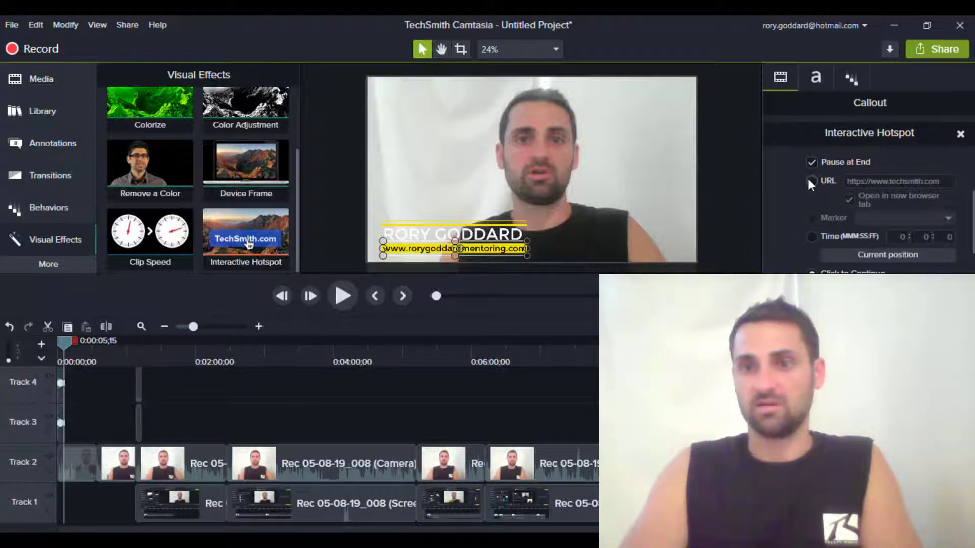
- Set the hotspot's action to opening a URL in a new browser tab, and look at the available sharing destinations
{"action": "left_click", "coordinate": [812, 181]}
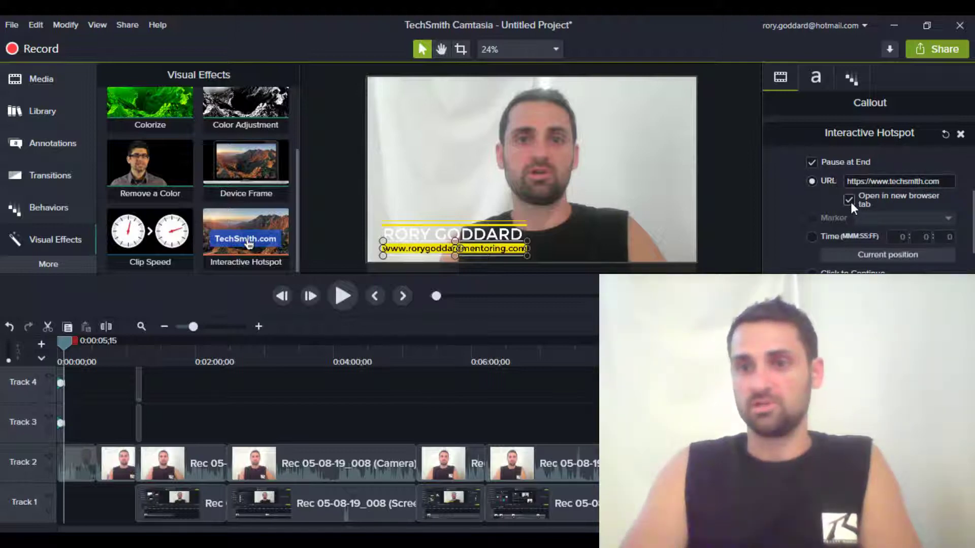
{"action": "left_click_drag", "start_coordinate": [973, 214], "coordinate": [972, 232]}
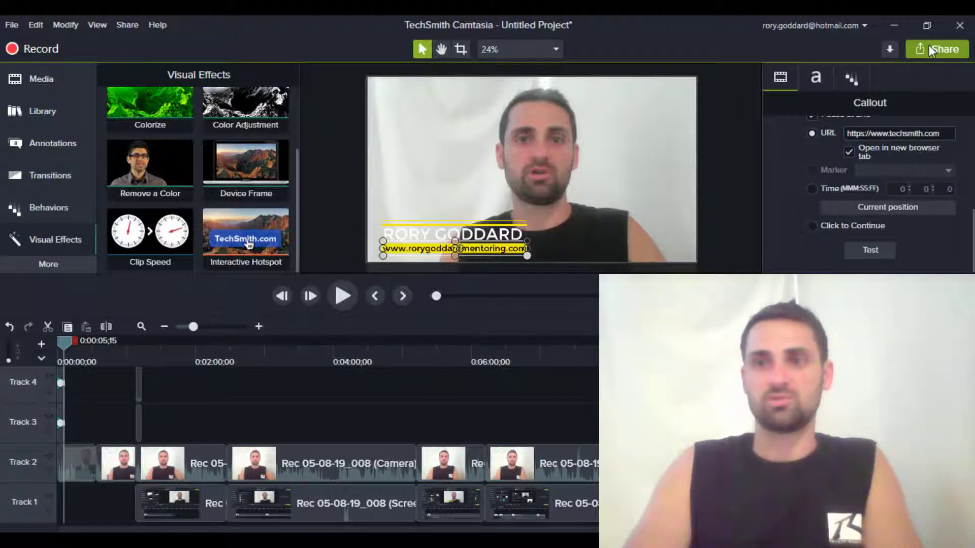
{"action": "left_click", "coordinate": [929, 46]}
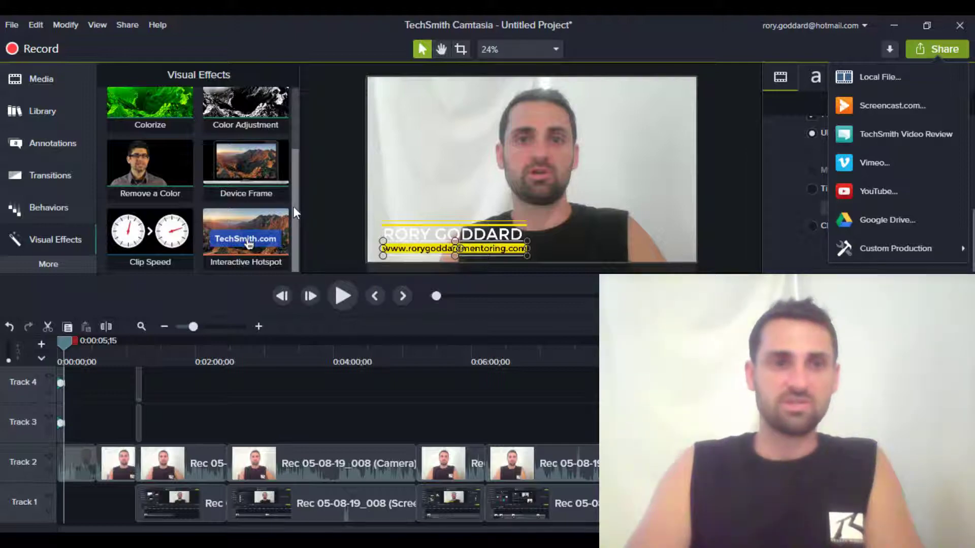
{"action": "left_click_drag", "start_coordinate": [292, 207], "coordinate": [295, 180]}
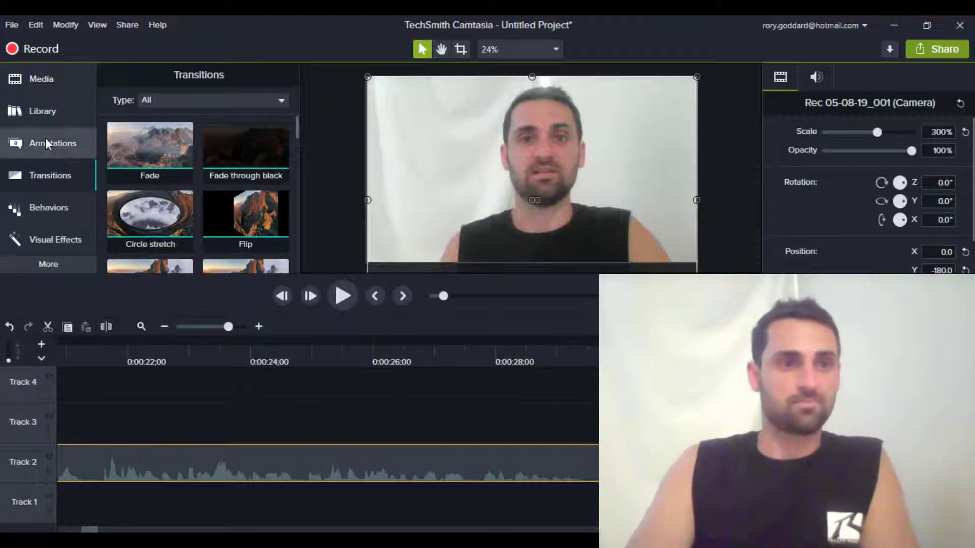
- Split the Rec 05-08-19_001 camera clip near its end and cut out the piece after the split
{"action": "left_click", "coordinate": [105, 327]}
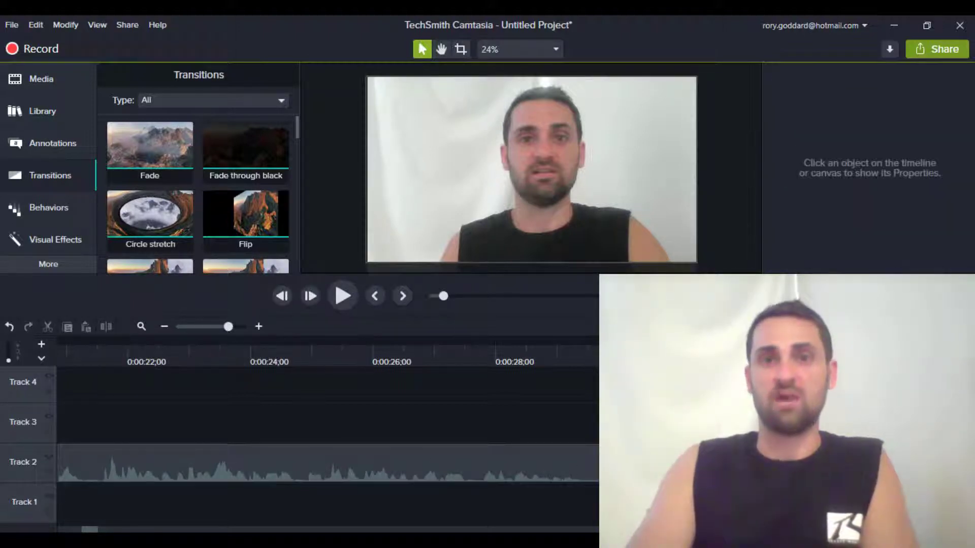
{"action": "left_click", "coordinate": [532, 170]}
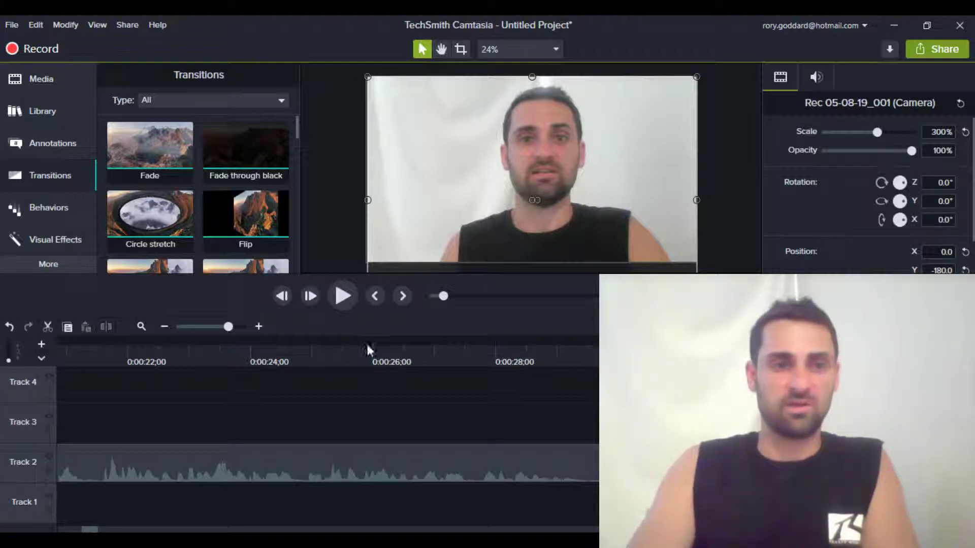
{"action": "left_click", "coordinate": [48, 327]}
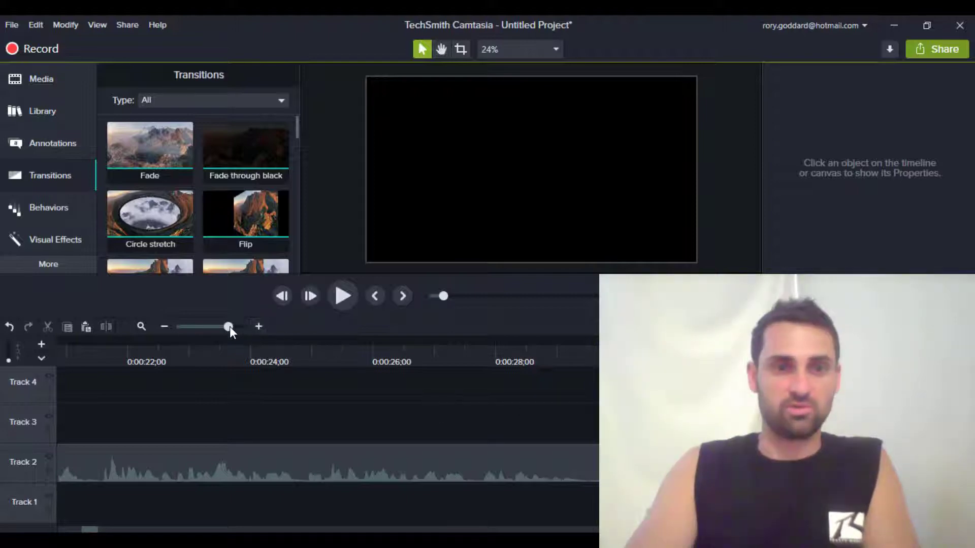
- Close the gap by moving the Rec 05-08-19_005 clip against the first clip, and the Rec 05-08-19_007 clips, green card and title text earlier to match
{"action": "left_click_drag", "start_coordinate": [221, 327], "coordinate": [207, 327]}
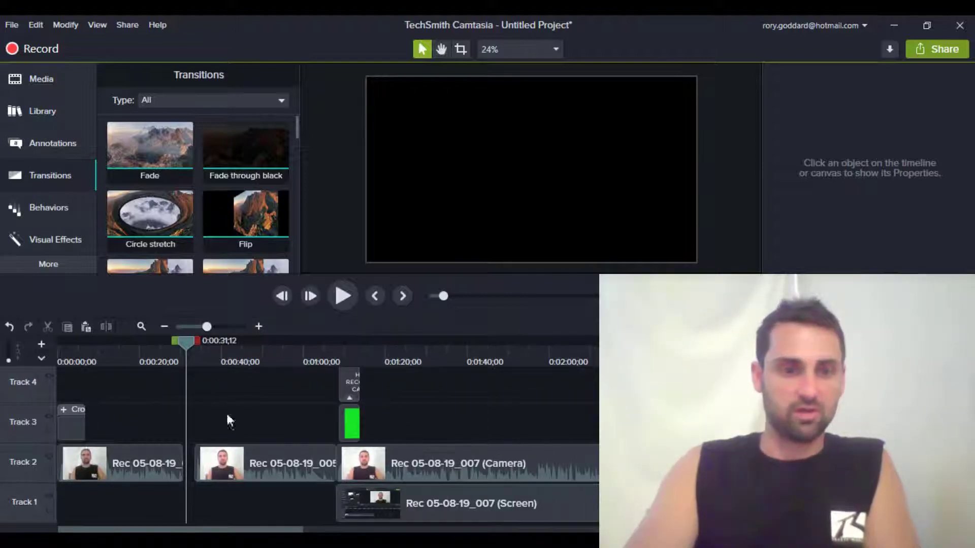
{"action": "left_click_drag", "start_coordinate": [251, 465], "coordinate": [229, 465]}
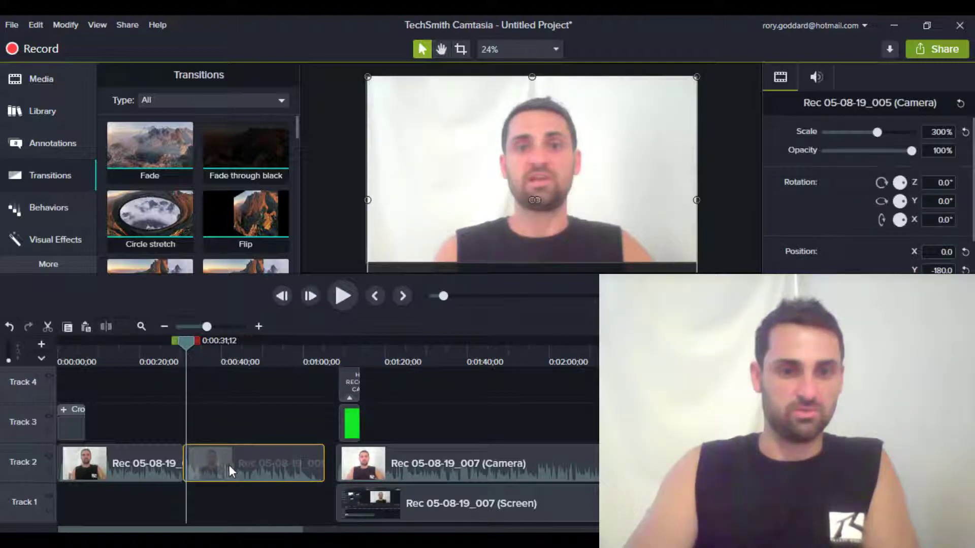
{"action": "left_click_drag", "start_coordinate": [364, 460], "coordinate": [334, 430]}
{"action": "mouse_move", "coordinate": [345, 389]}
{"action": "left_mouse_down"}
{"action": "mouse_move", "coordinate": [326, 388]}
{"action": "mouse_move", "coordinate": [335, 388]}
{"action": "left_mouse_up"}
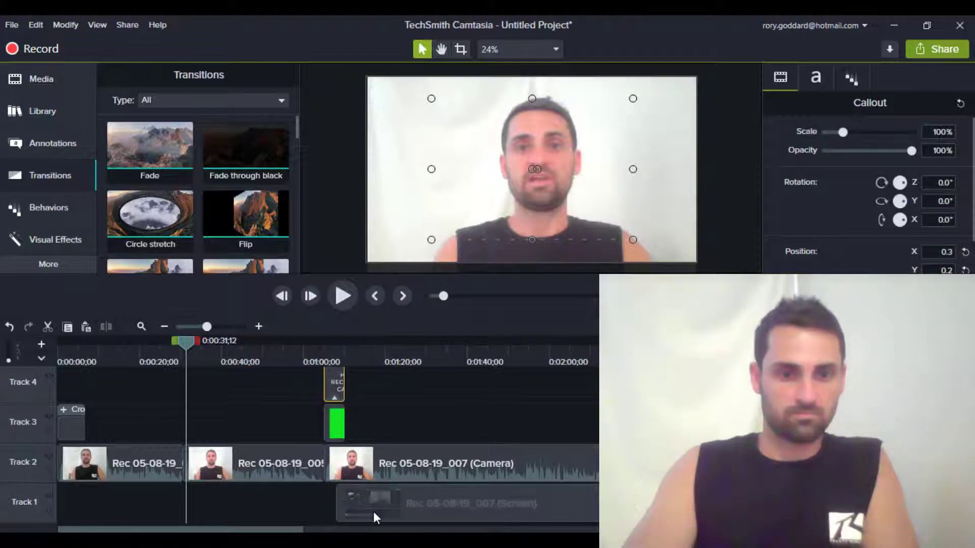
{"action": "mouse_move", "coordinate": [373, 511]}
{"action": "left_mouse_down"}
{"action": "mouse_move", "coordinate": [354, 510]}
{"action": "mouse_move", "coordinate": [370, 510]}
{"action": "left_mouse_up"}
{"action": "left_click", "coordinate": [602, 195]}
{"action": "left_click", "coordinate": [630, 504]}
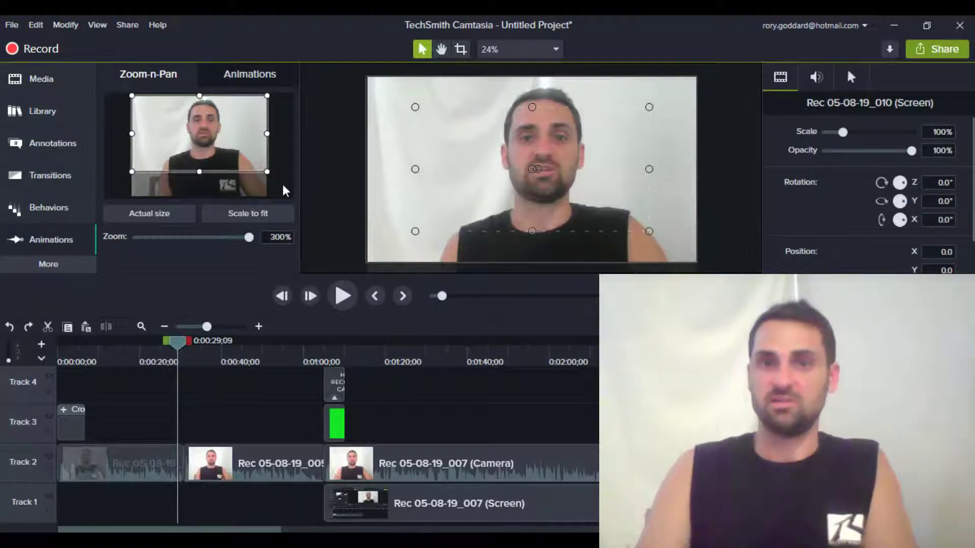
- Add a Flip transition between the Rec 05-08-19_001 and Rec 05-08-19_005 camera clips and play it back
{"action": "left_click", "coordinate": [56, 184]}
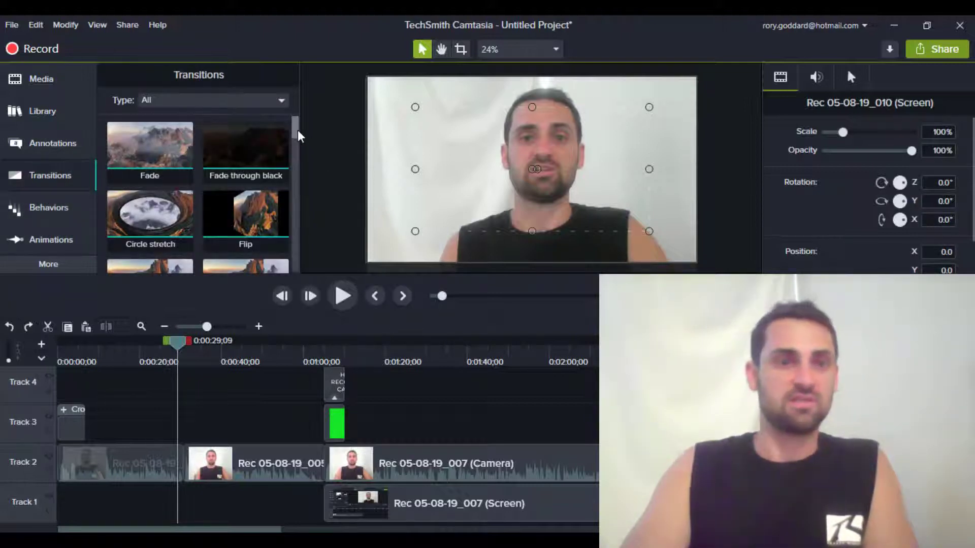
{"action": "mouse_move", "coordinate": [298, 130]}
{"action": "left_mouse_down"}
{"action": "mouse_move", "coordinate": [293, 261]}
{"action": "mouse_move", "coordinate": [298, 127]}
{"action": "left_mouse_up"}
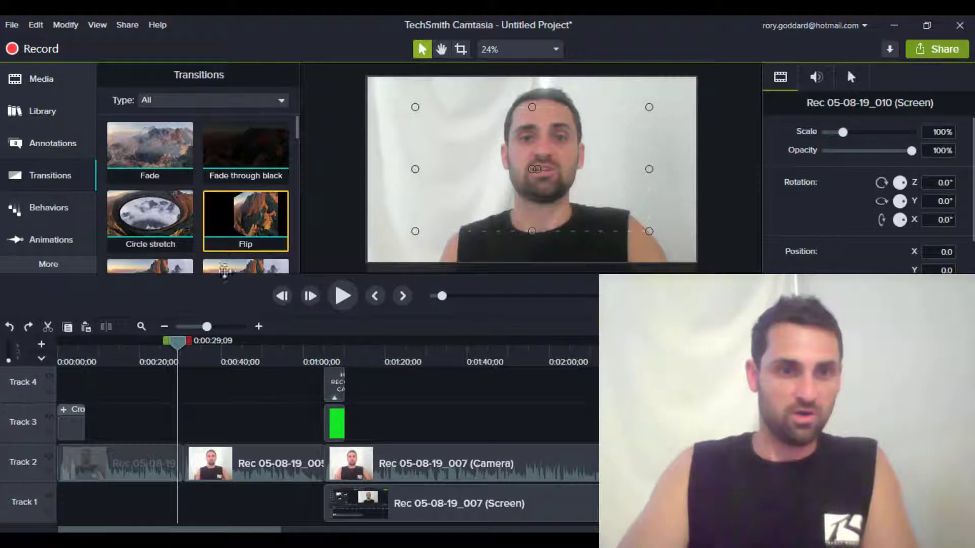
{"action": "left_click_drag", "start_coordinate": [251, 214], "coordinate": [182, 466]}
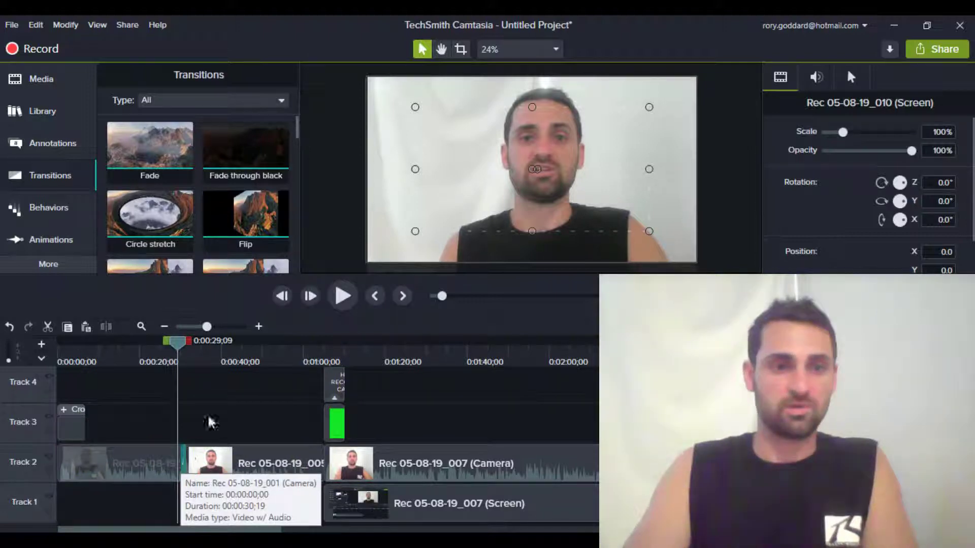
{"action": "left_click_drag", "start_coordinate": [176, 342], "coordinate": [178, 343]}
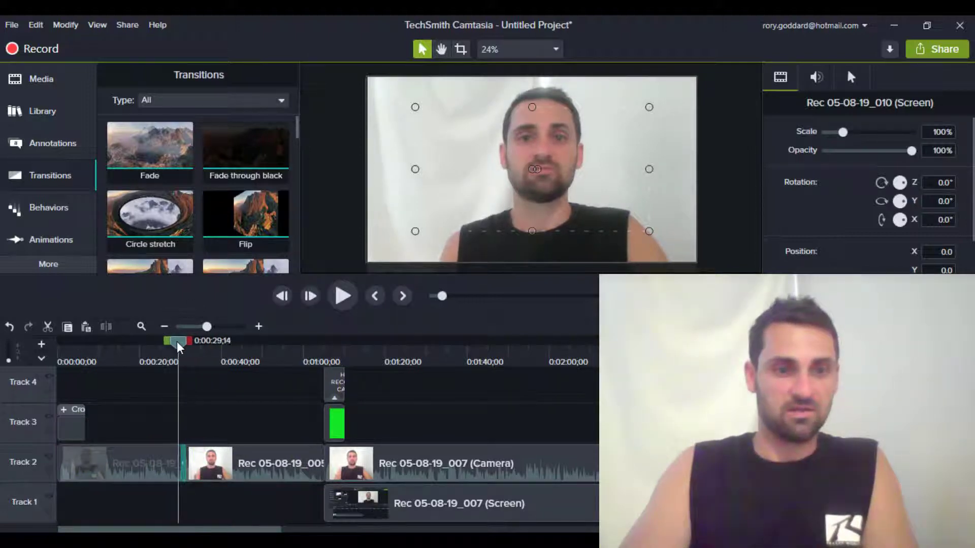
{"action": "left_click", "coordinate": [339, 302]}
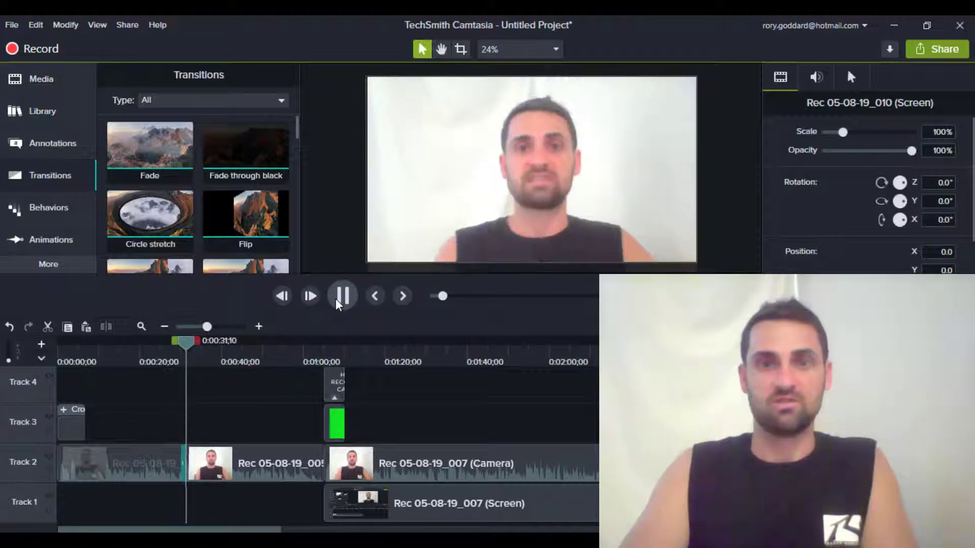
{"action": "left_click", "coordinate": [340, 303]}
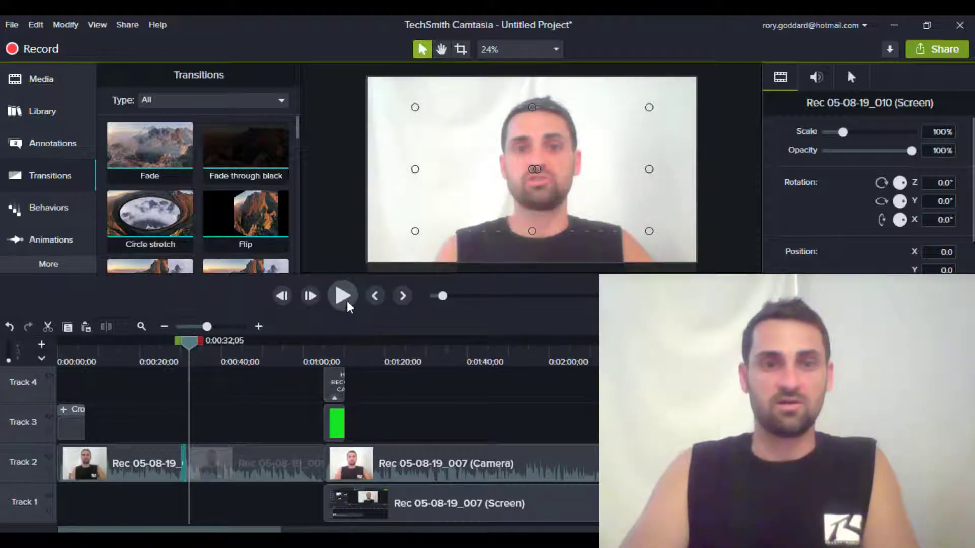